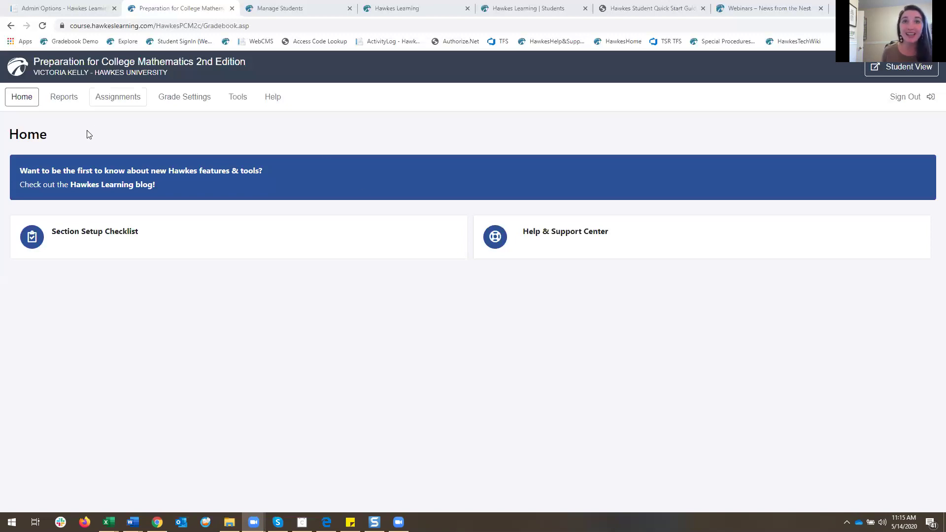
Step: Add a new section named Fall 2020 with "Online Section" as its meeting times
click(236, 99)
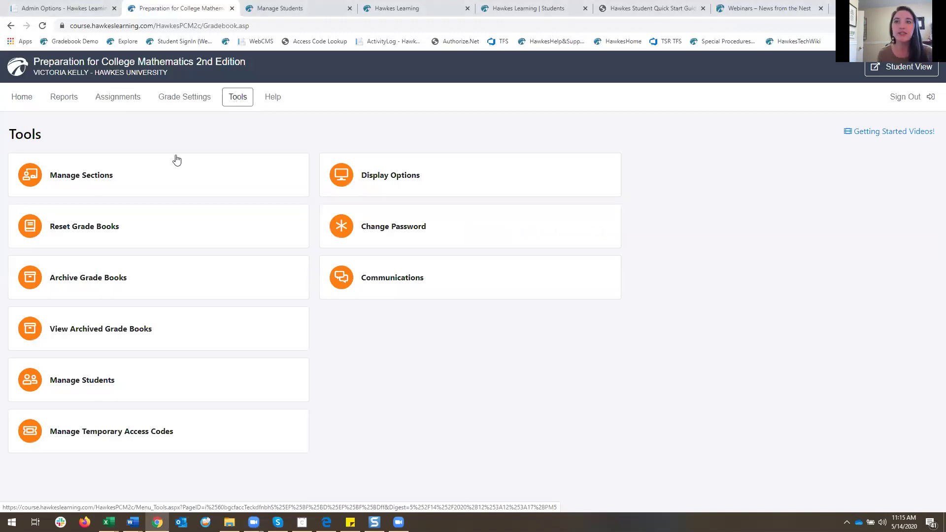
click(164, 172)
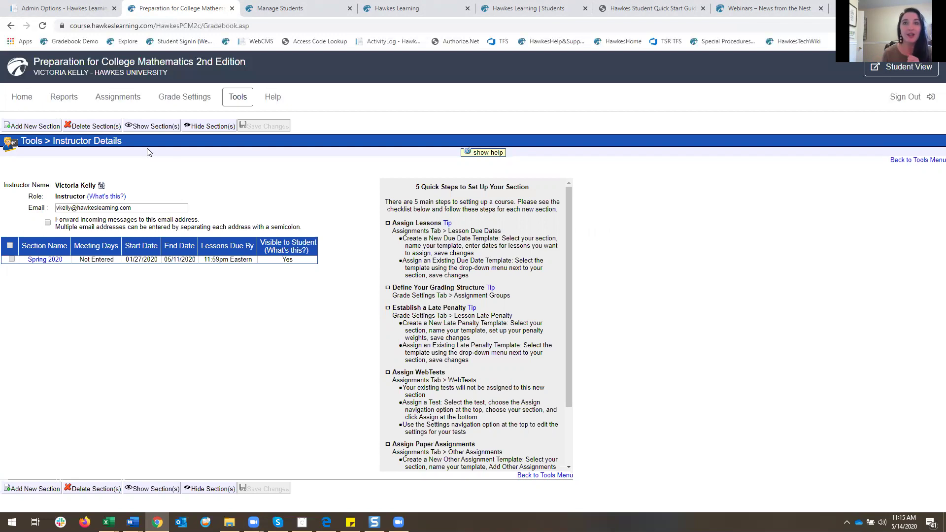
click(20, 128)
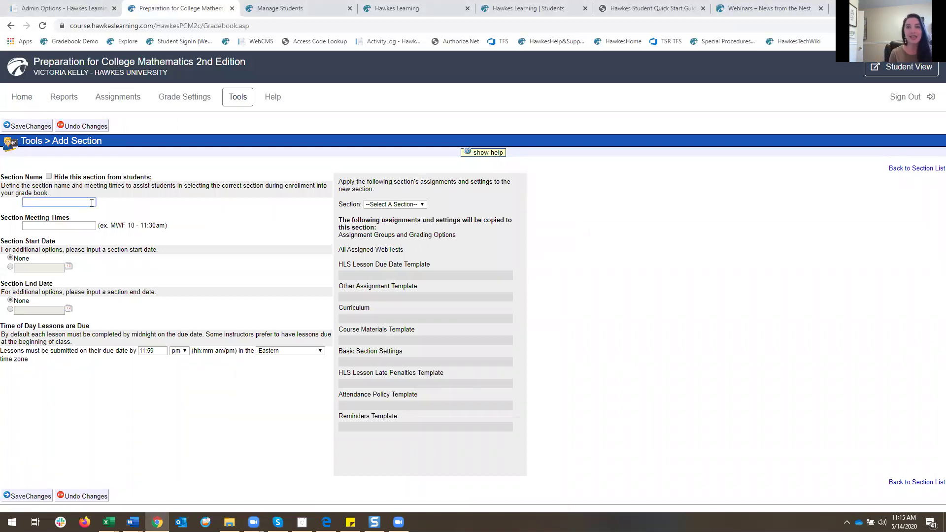
text(Fall)
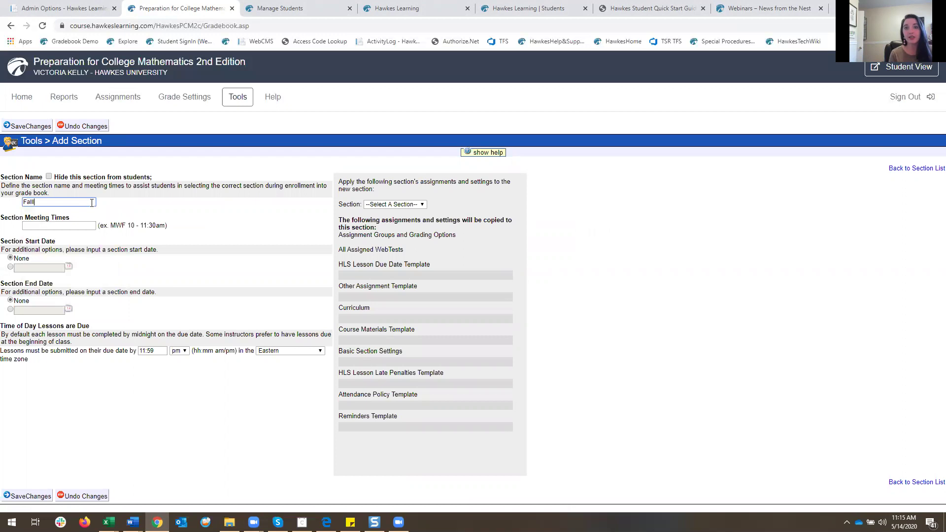
text( 2020)
click(63, 226)
text(Onl)
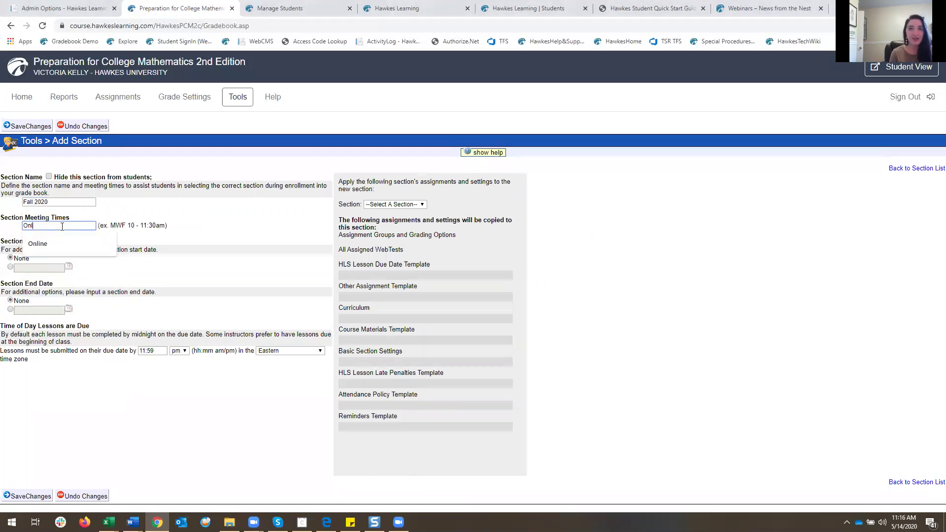
text(ine Section)
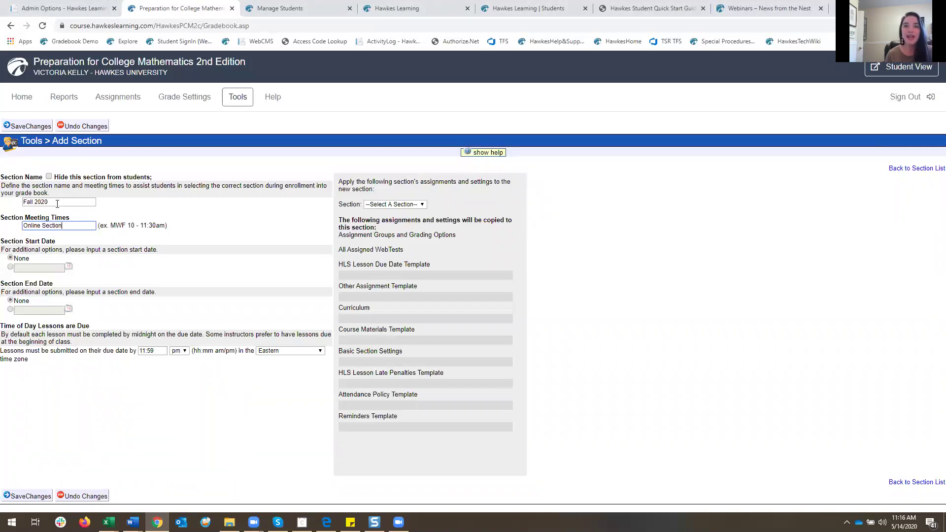
click(57, 203)
click(92, 201)
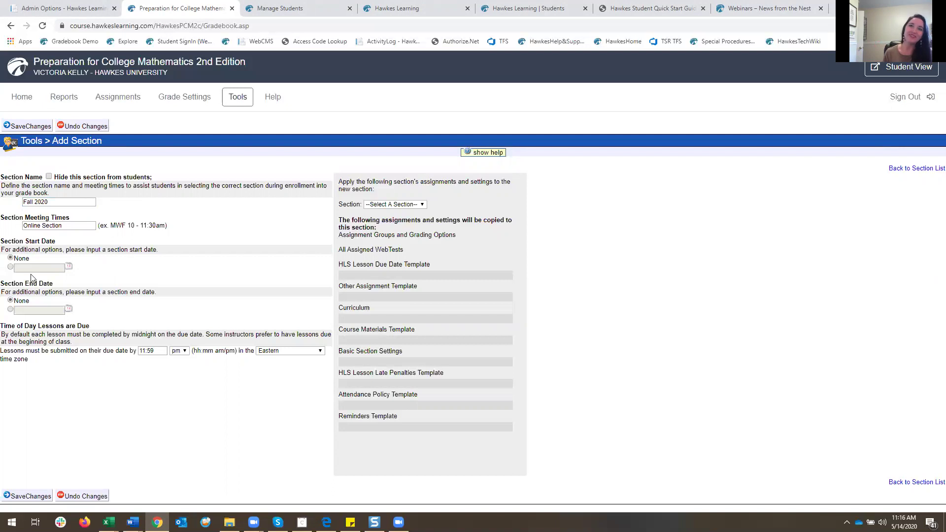
Step: Set the section start date to 08/10/2020, accepting no lessons and allowing no WebTests before it
click(11, 267)
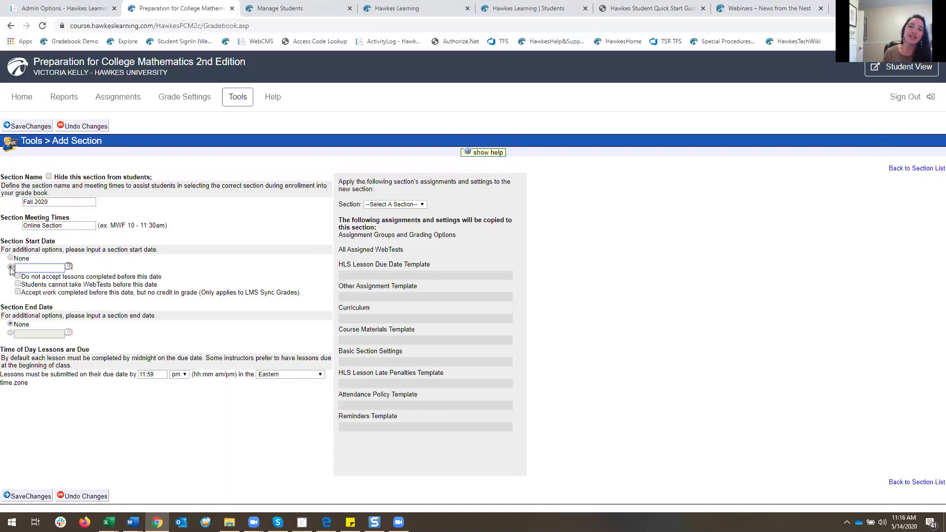
click(70, 266)
click(97, 282)
click(97, 282)
click(97, 282)
click(36, 336)
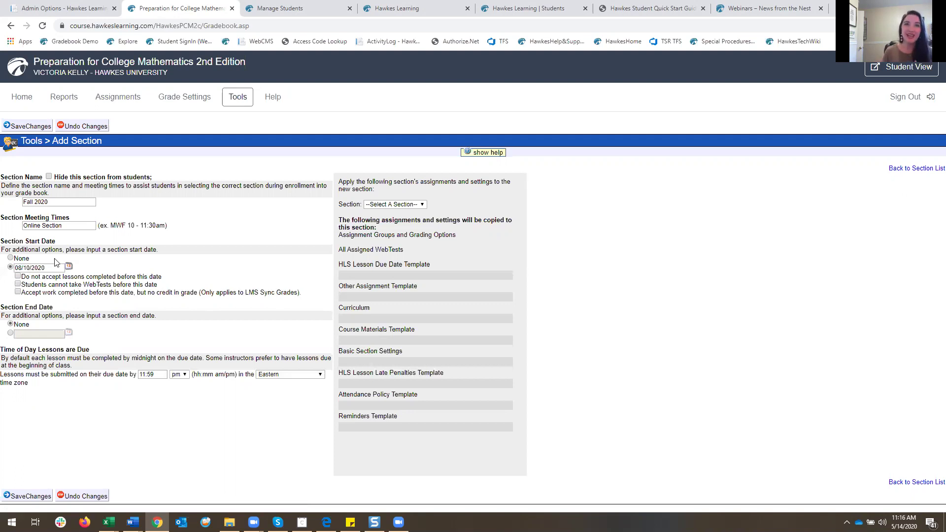
click(17, 276)
click(18, 284)
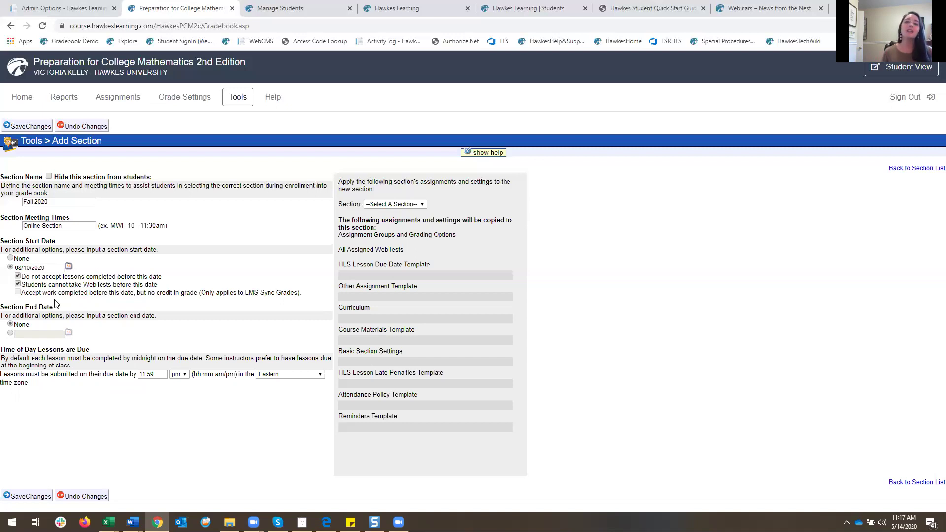
Step: Set the section end date to 12/07/2020, blocking lessons and WebTests after it and setting uncompleted assignments to zero
click(11, 333)
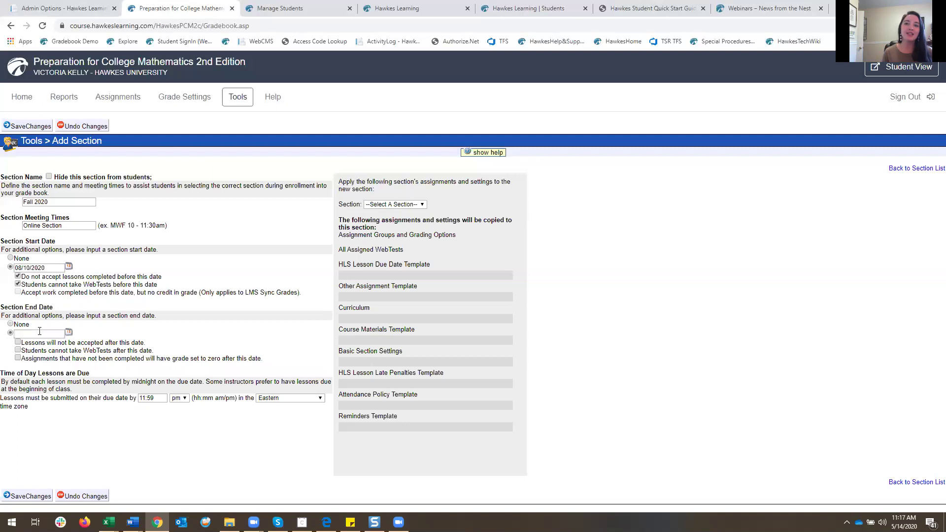
click(68, 333)
click(98, 347)
click(98, 347)
click(98, 347)
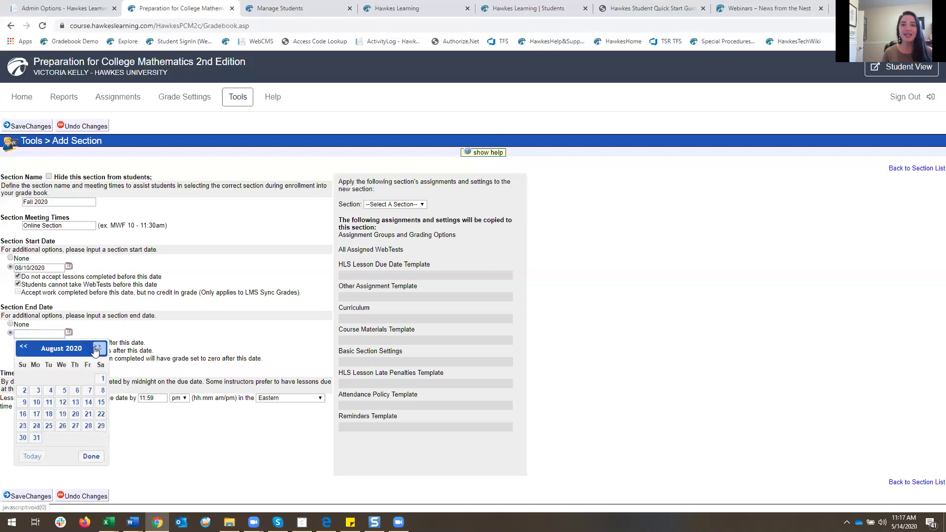
click(98, 348)
click(98, 347)
click(99, 347)
click(98, 347)
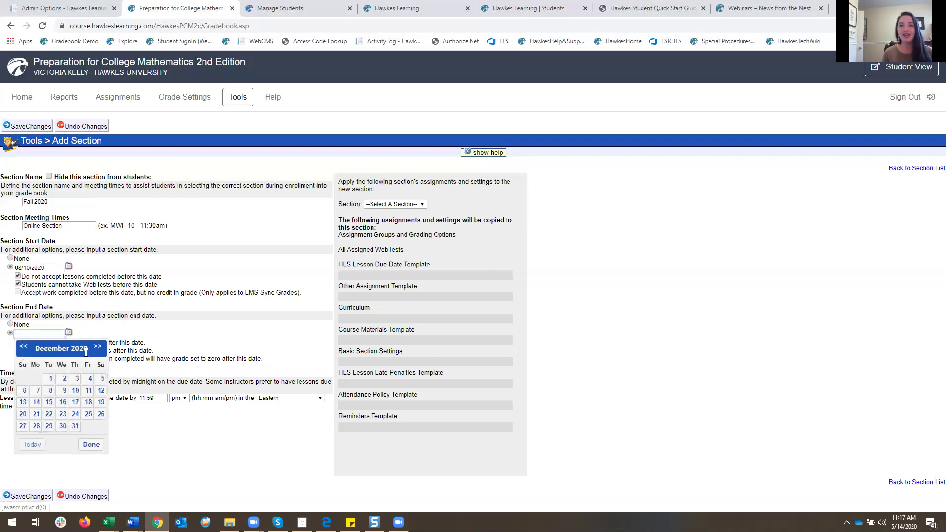
click(36, 392)
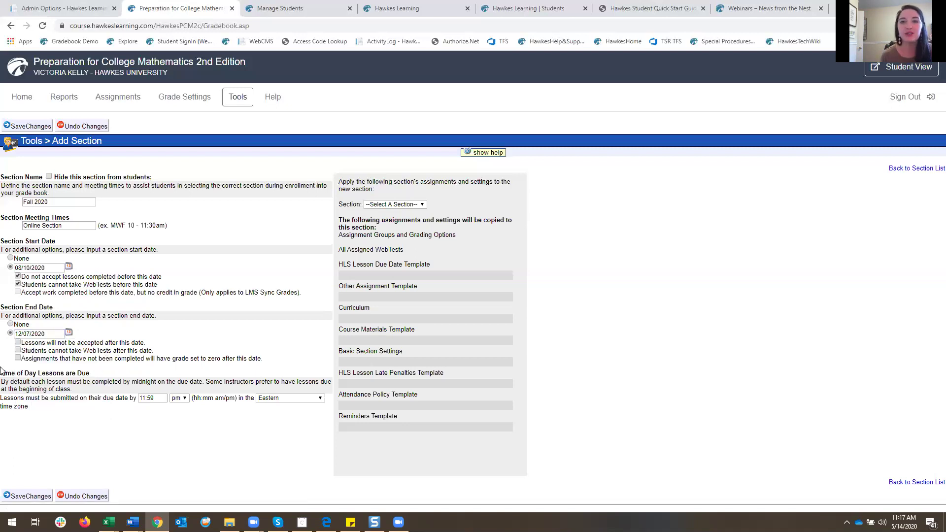
click(18, 342)
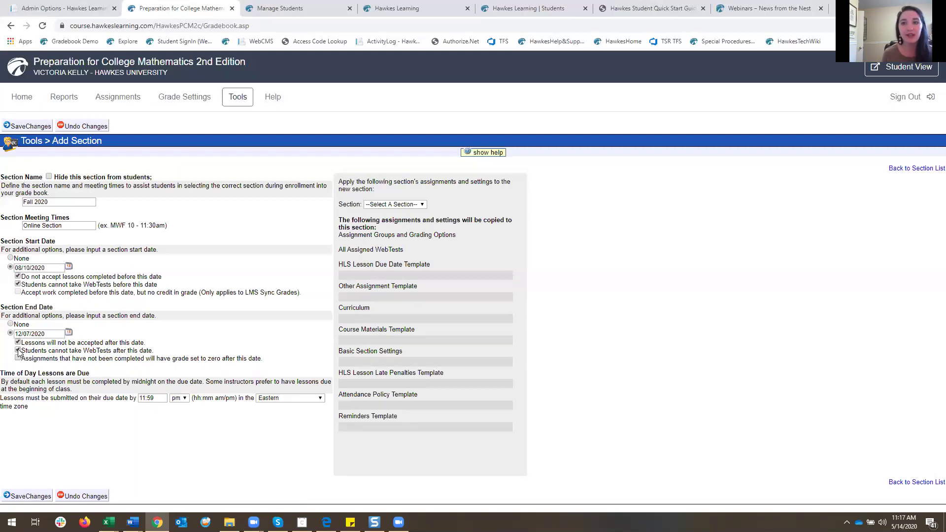
click(18, 359)
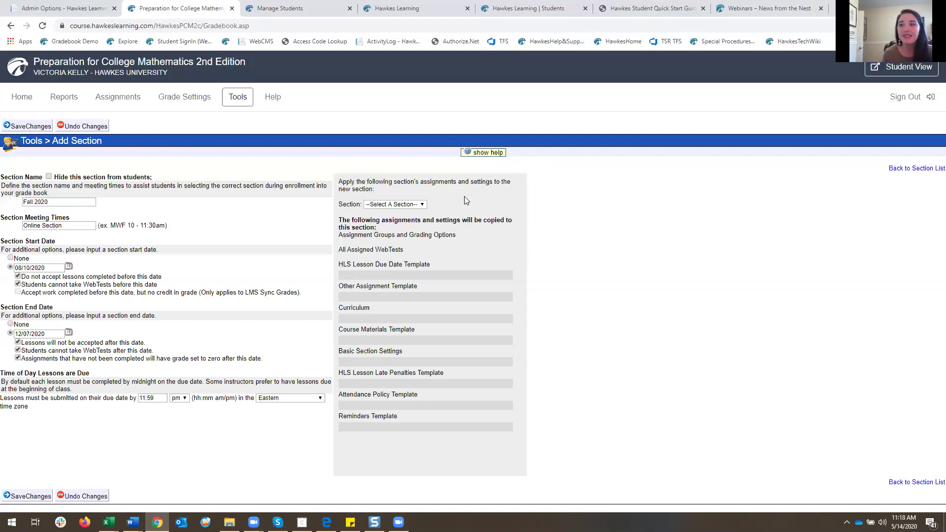
Step: Try applying the Spring 2020 section's assignments and settings without its basic settings, and clear the source section again
click(408, 207)
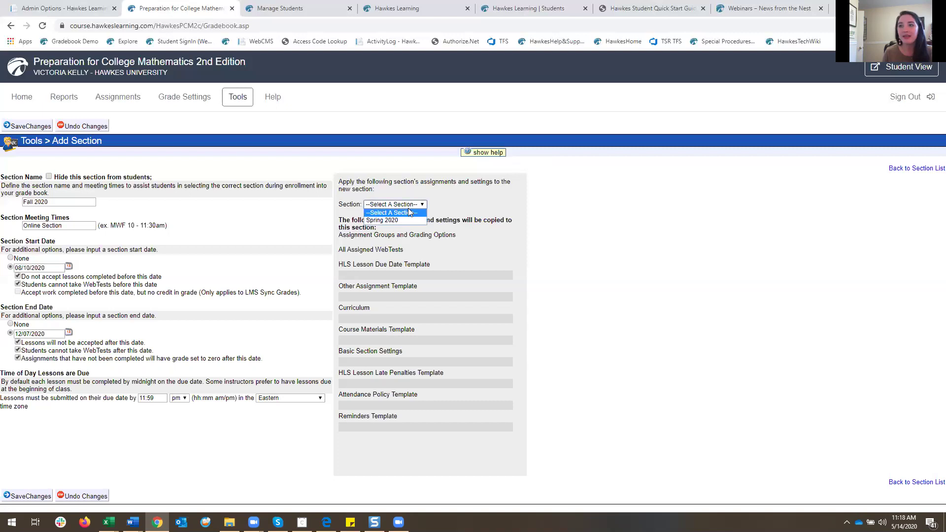
click(409, 220)
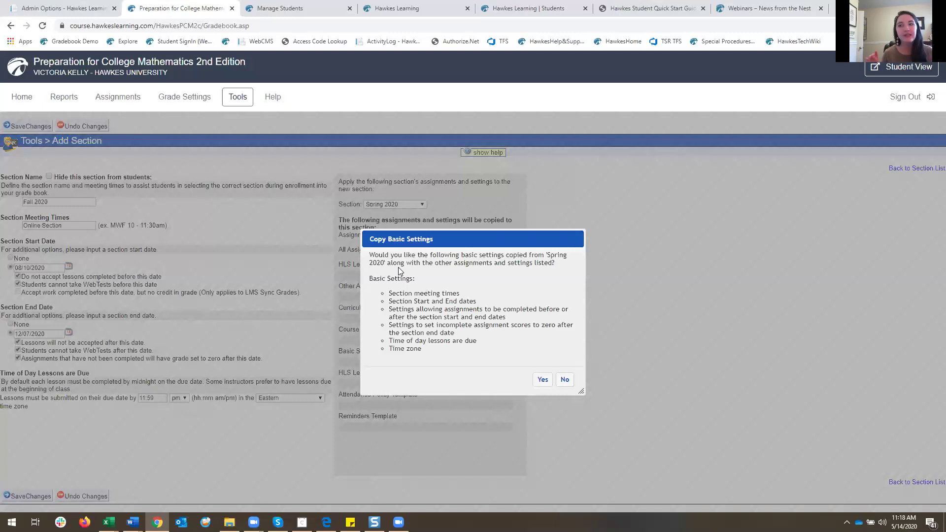
click(565, 380)
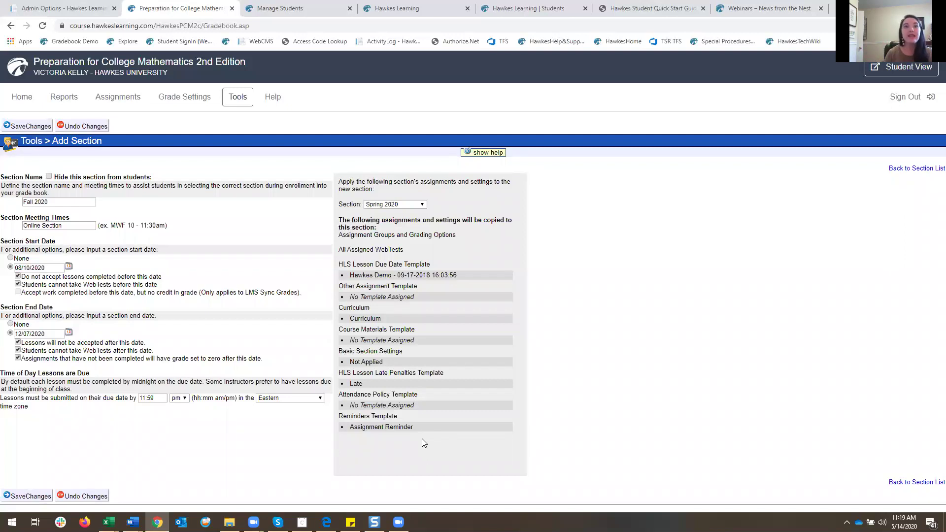
click(394, 205)
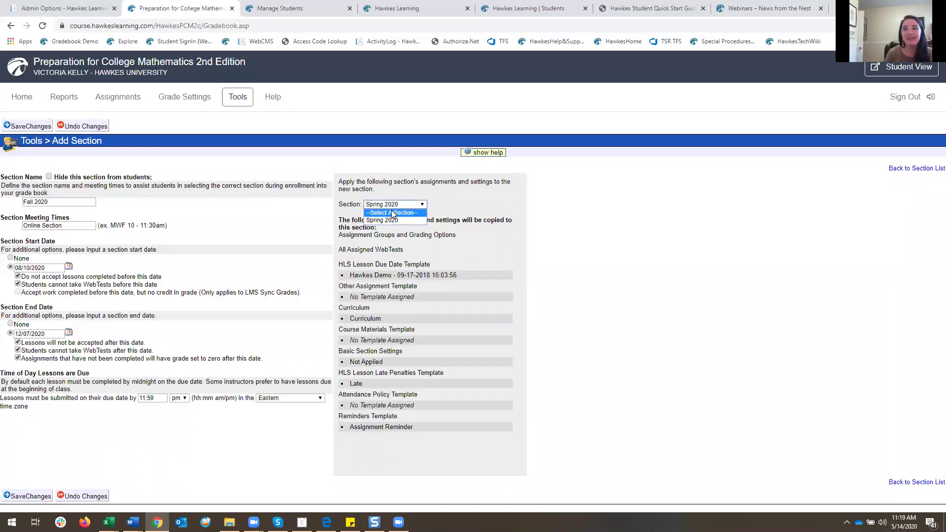
click(393, 213)
Step: Save the new section and hide the Spring 2020 section from students
click(27, 495)
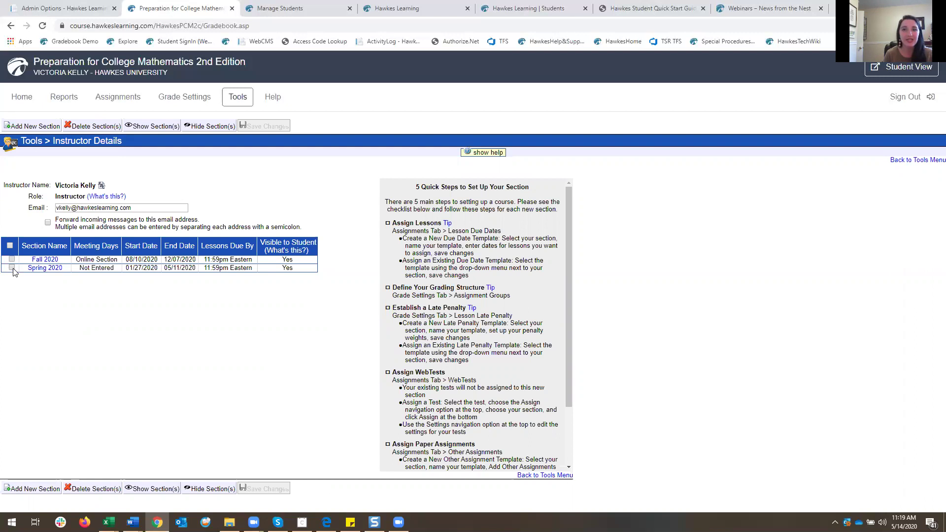
click(219, 129)
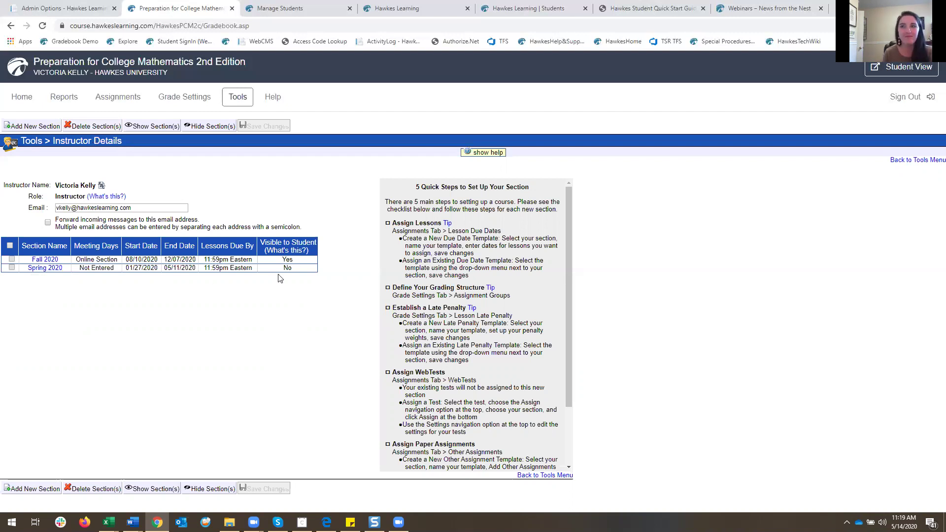
Step: Open the communication reminder settings for the Fall 2020 section
click(239, 101)
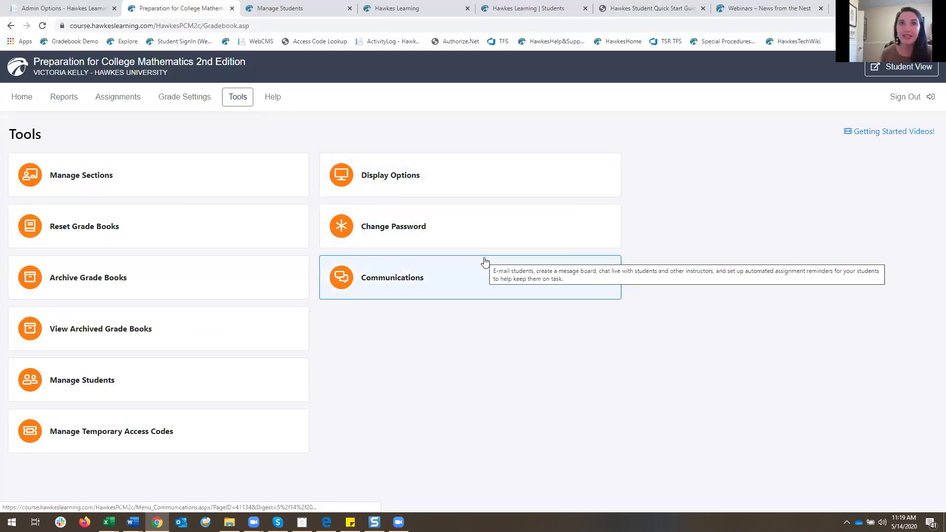
click(468, 281)
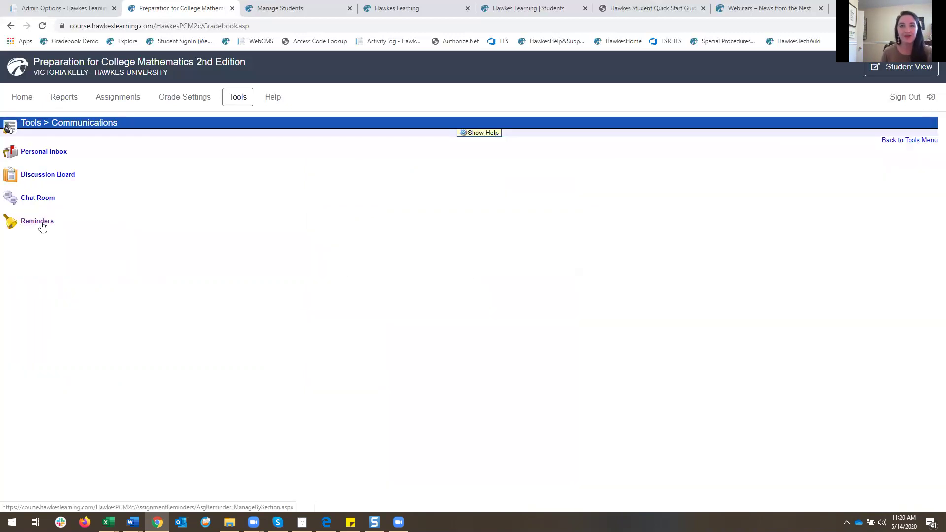
right_click(42, 225)
click(39, 222)
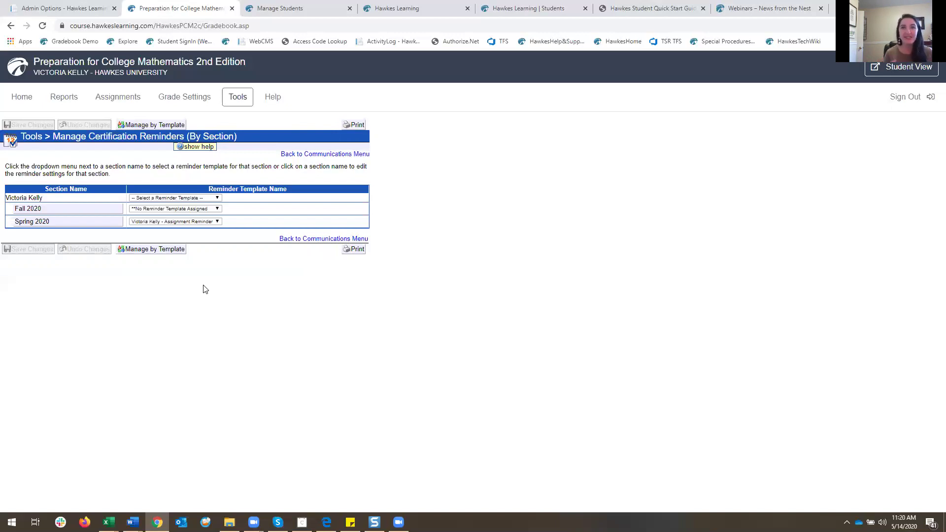
click(109, 212)
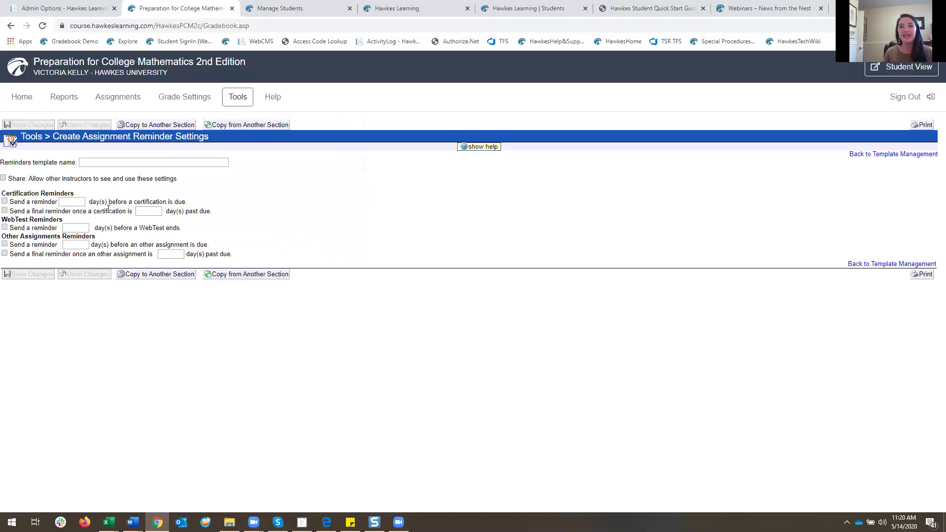
Step: Name the reminders template "fall 2020"
click(97, 162)
click(118, 182)
drag(150, 162, 31, 151)
text(fall 2020)
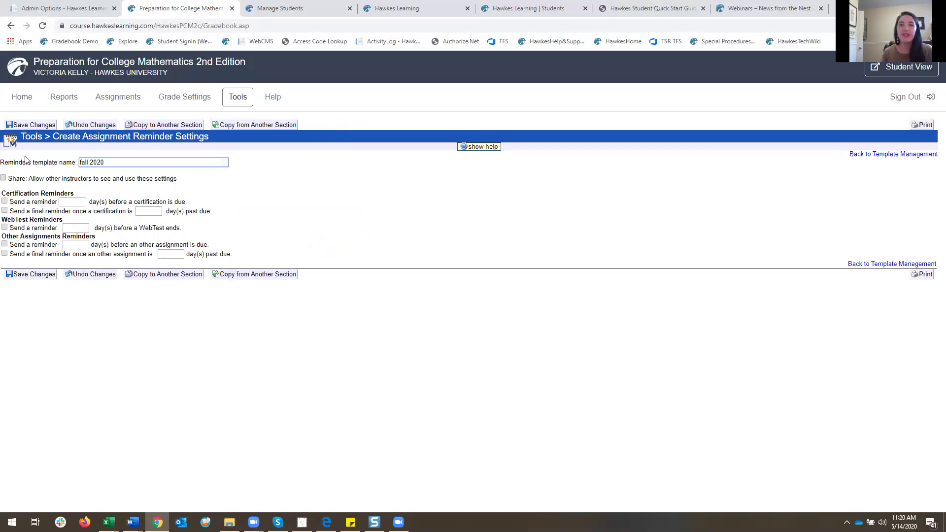
click(125, 191)
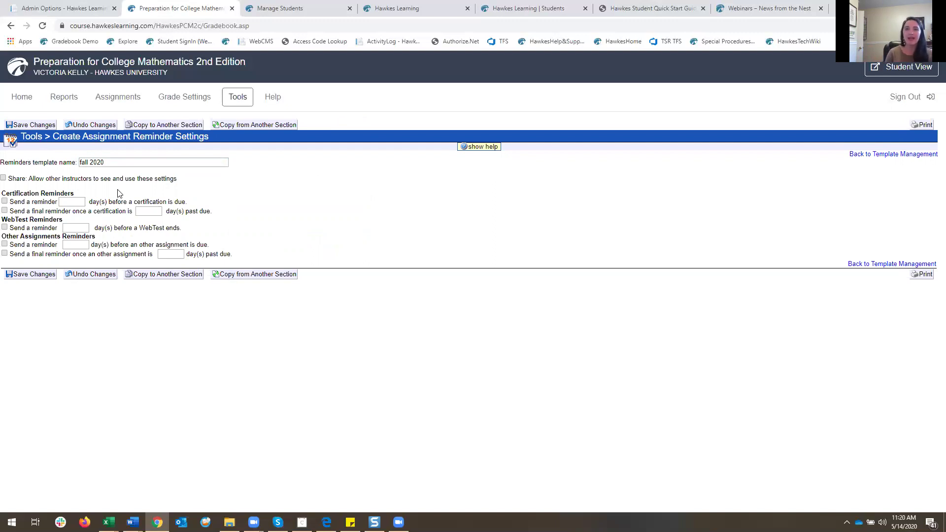
Step: Enable a certification reminder 2 days before the due date with the default message, and save the template
click(5, 201)
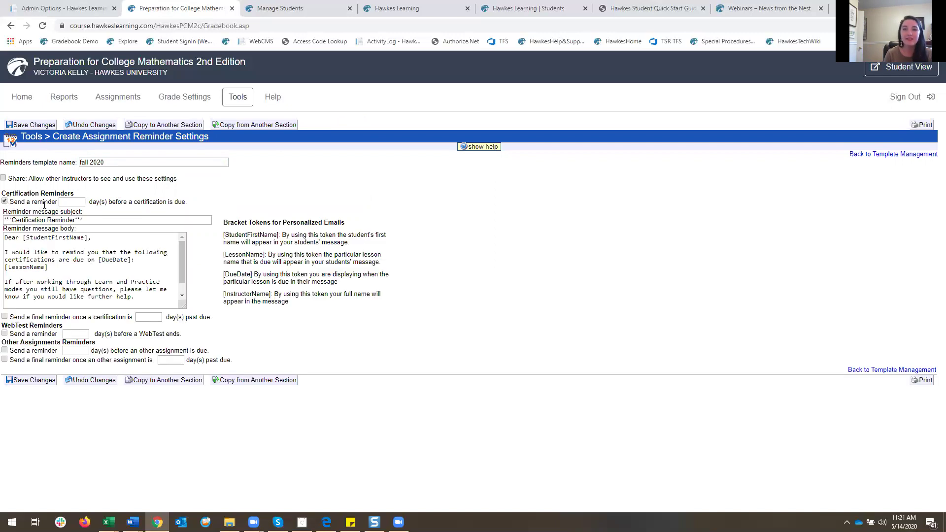
click(75, 202)
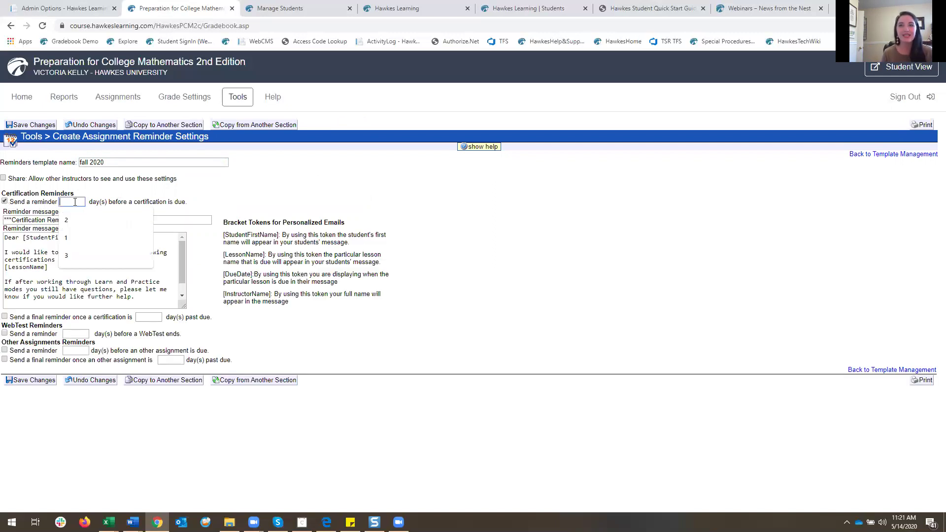
click(91, 214)
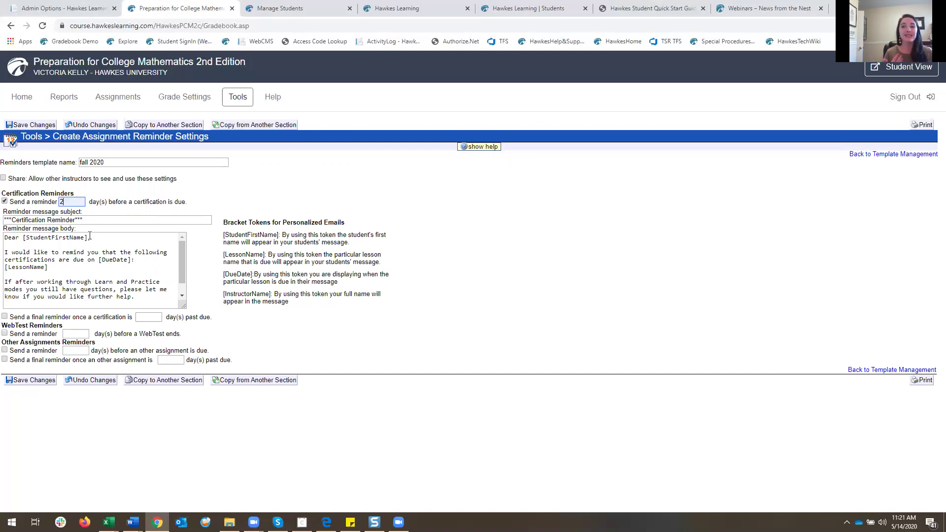
scroll(80, 280, down, 1)
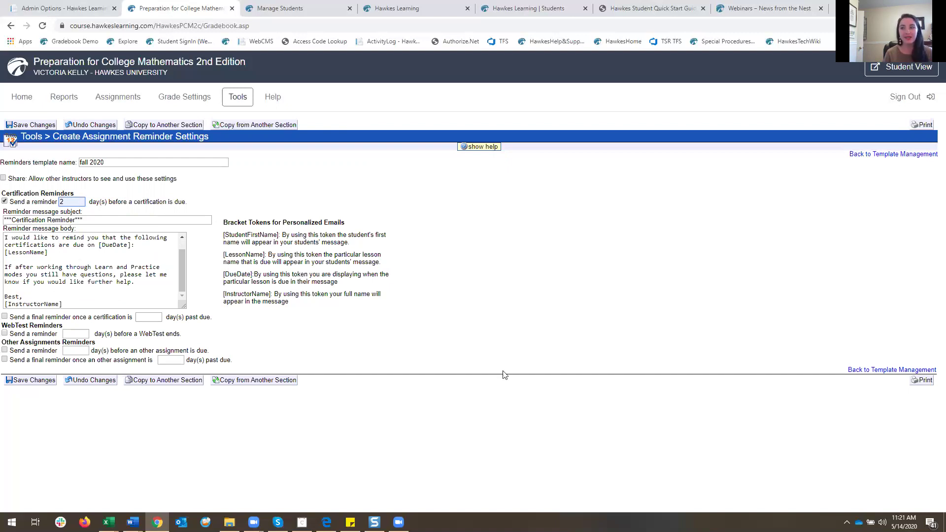
click(929, 446)
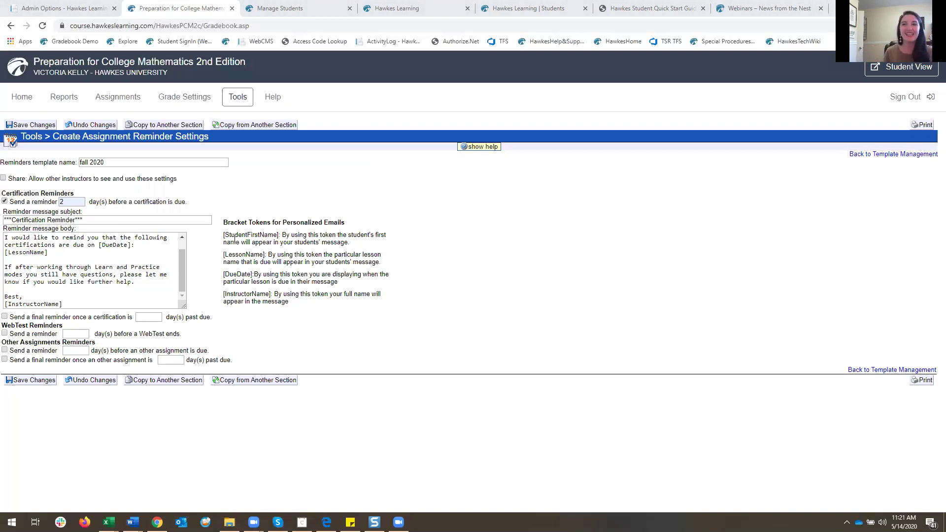
drag(183, 269, 182, 251)
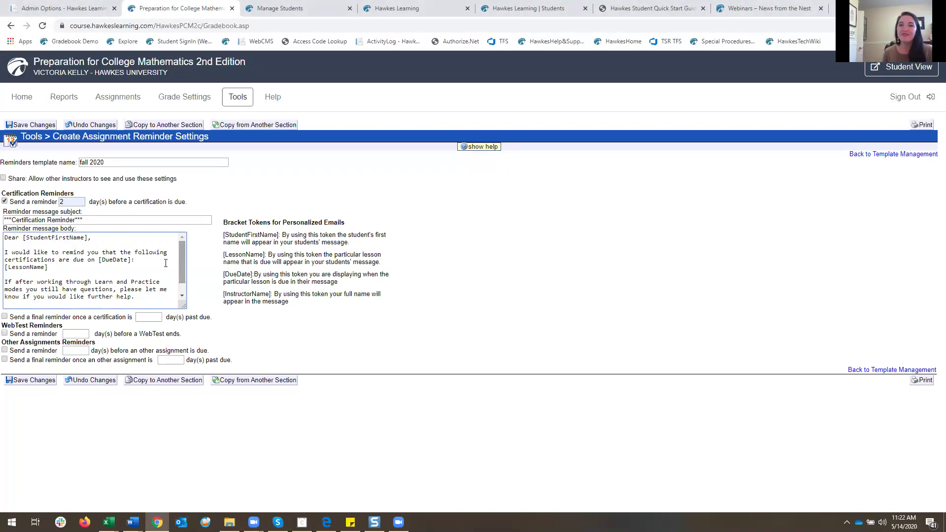
click(37, 384)
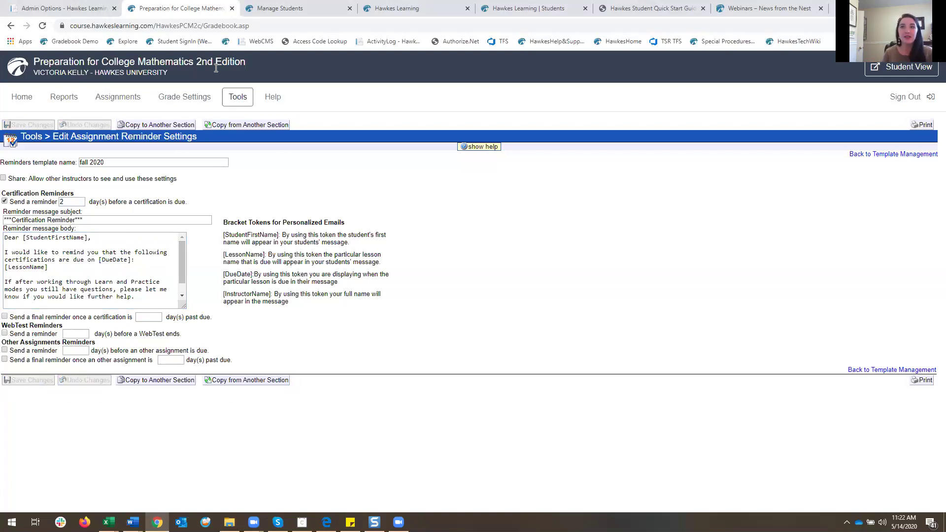
Step: Review the assignment groups and their weights in the grade settings for the Fall 2020 section
click(194, 98)
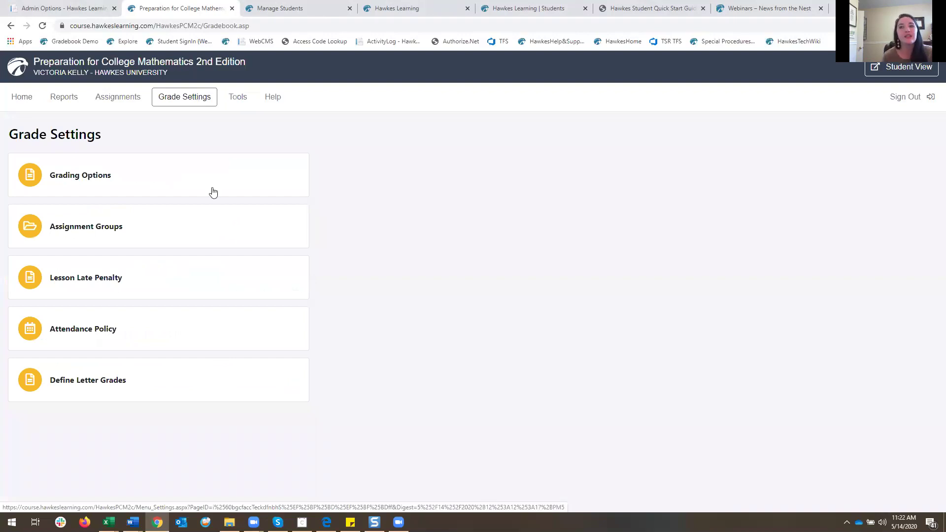
click(200, 217)
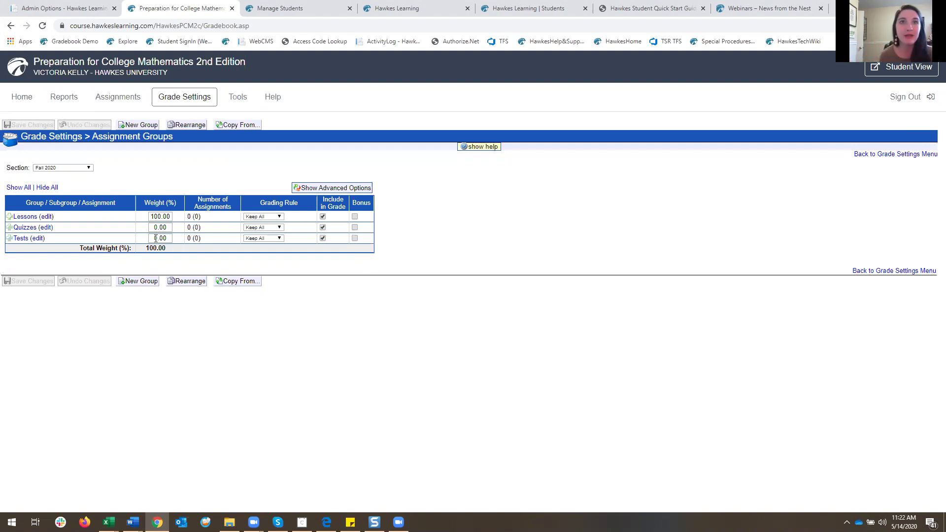
Step: Create a lesson late penalty for the Fall 2020 section, named "Late Penalty fall 2020"
click(172, 107)
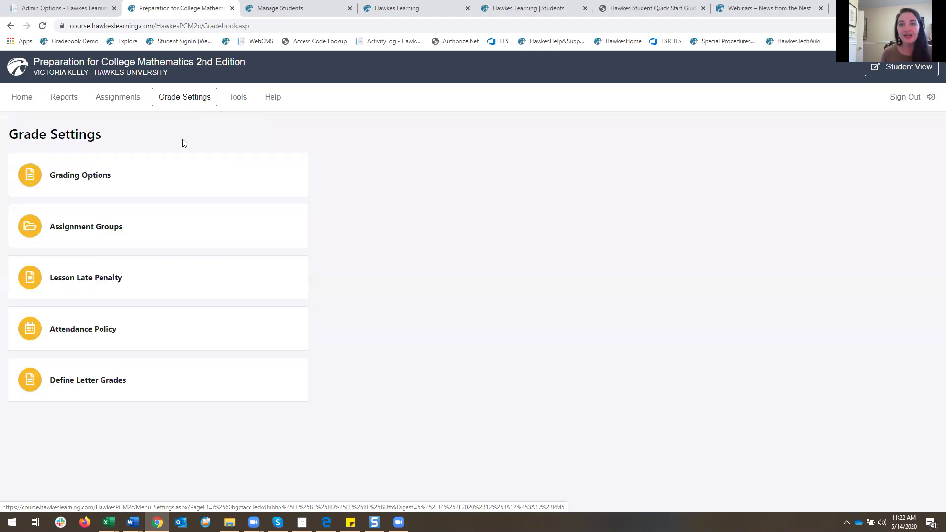
click(202, 277)
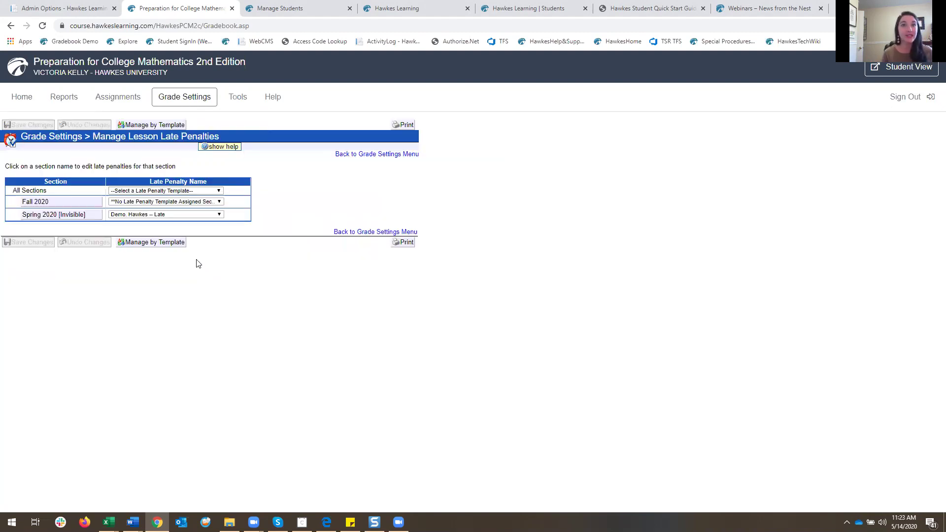
click(75, 204)
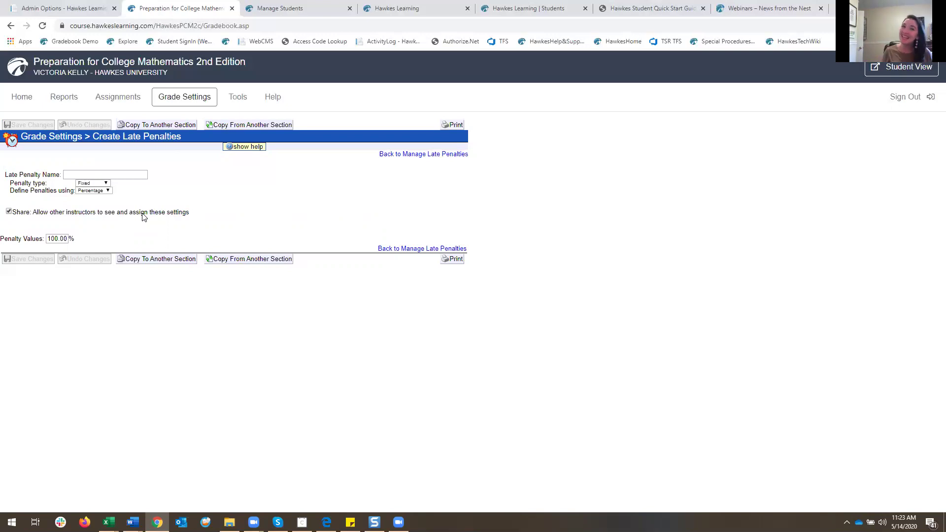
click(86, 175)
click(103, 214)
text(fall 2020)
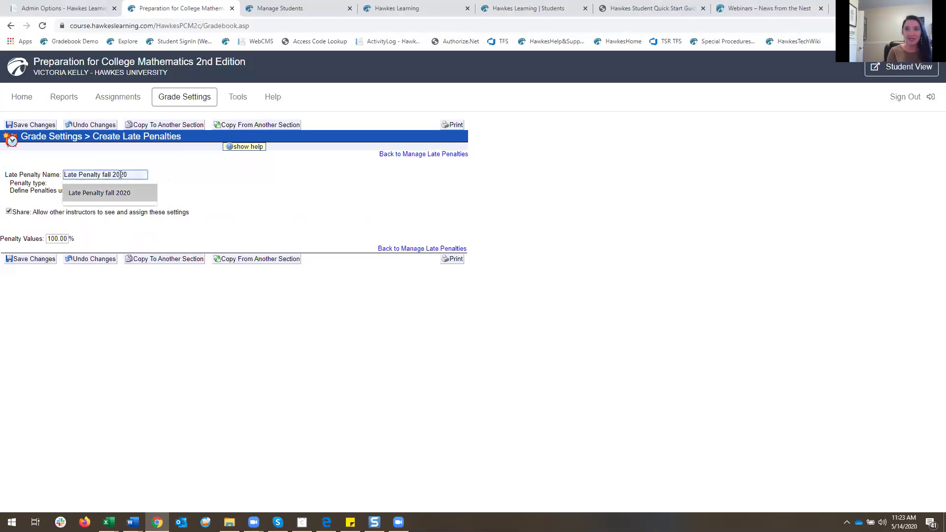
click(99, 193)
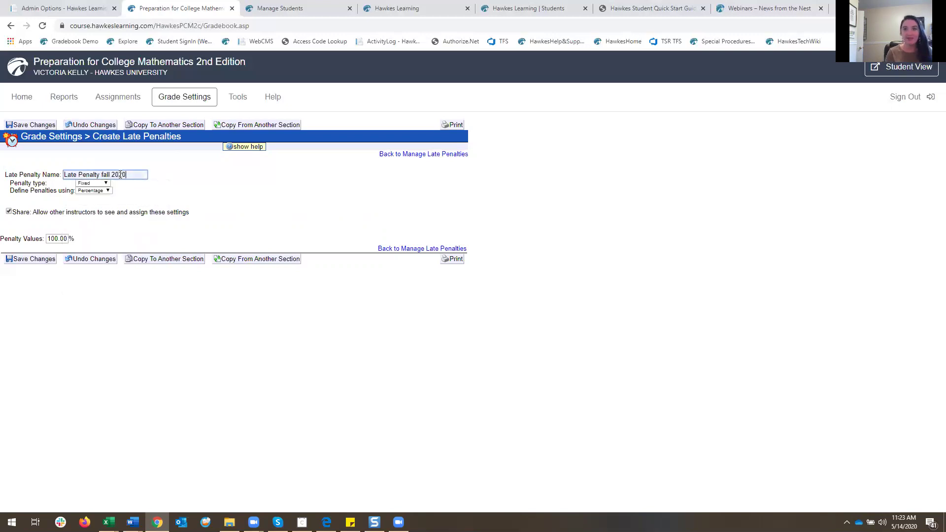
Step: Make the late penalty type Graduated with 2 graduations
click(104, 185)
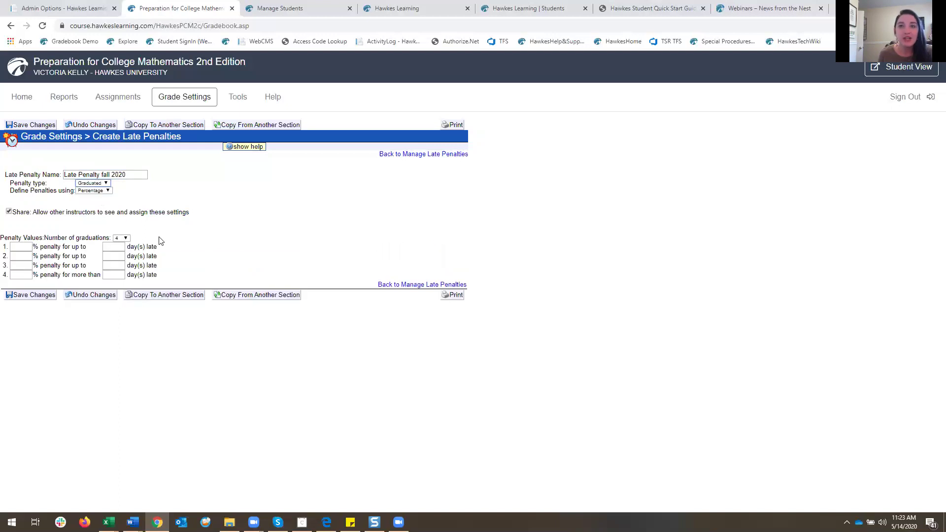
click(122, 239)
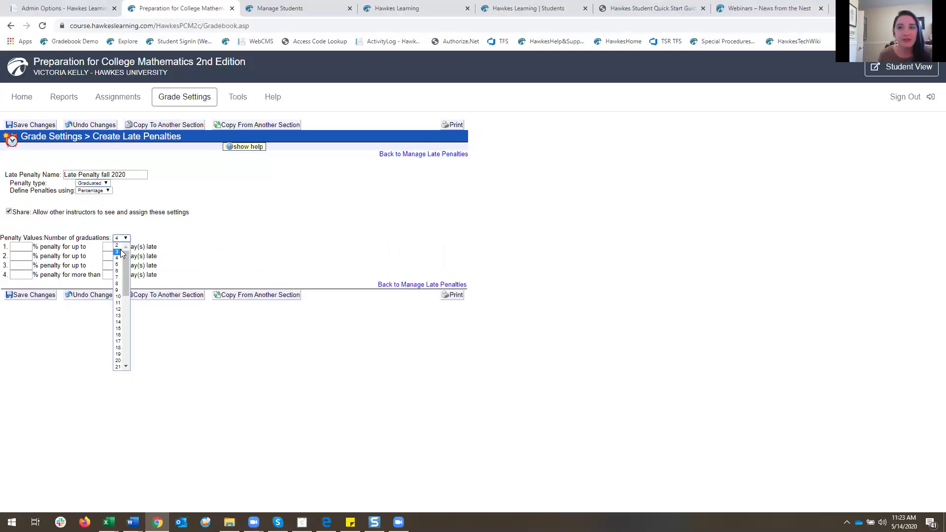
click(120, 246)
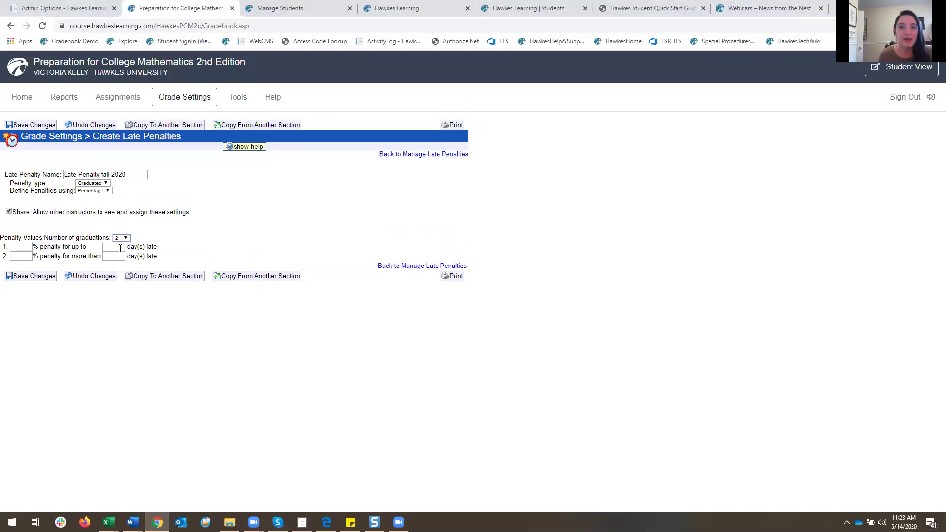
Step: Set the penalty to 50% for up to 7 days late and 75% for more than 7 days, and leave without saving
click(14, 249)
text(50)
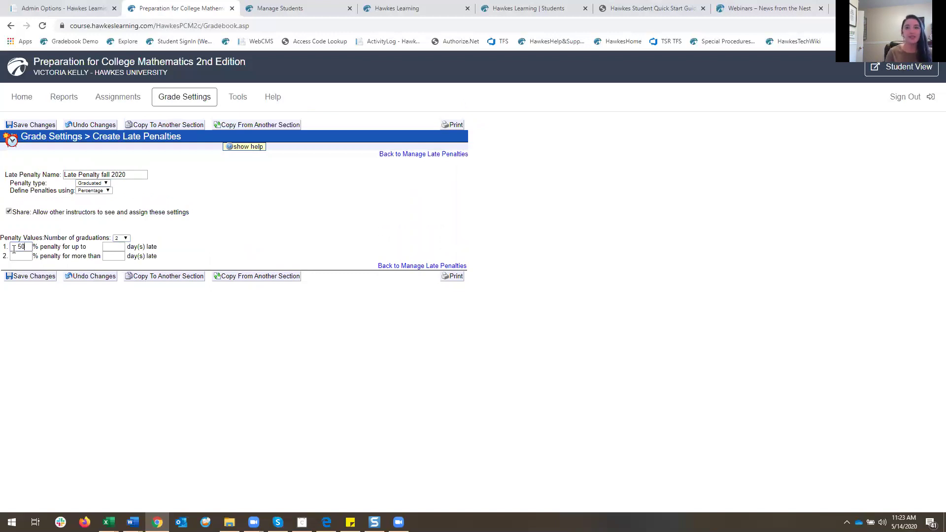
click(112, 247)
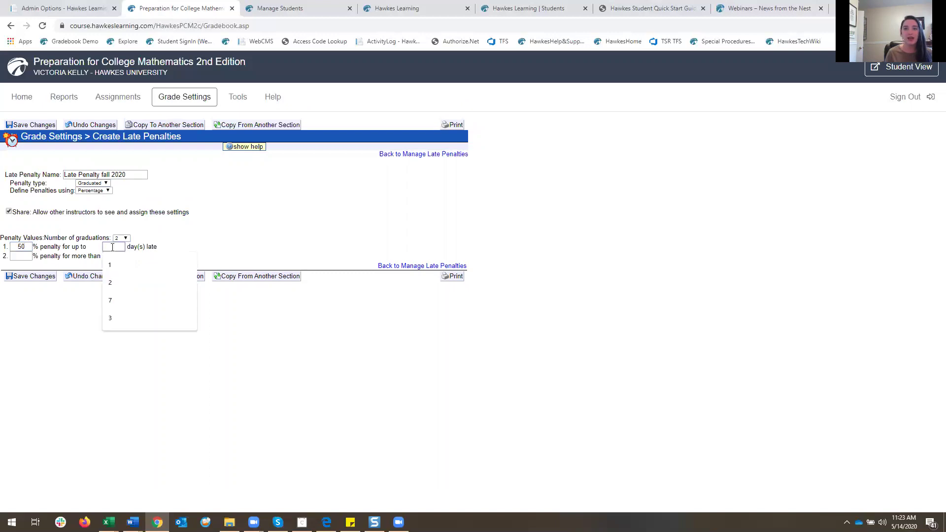
text(7)
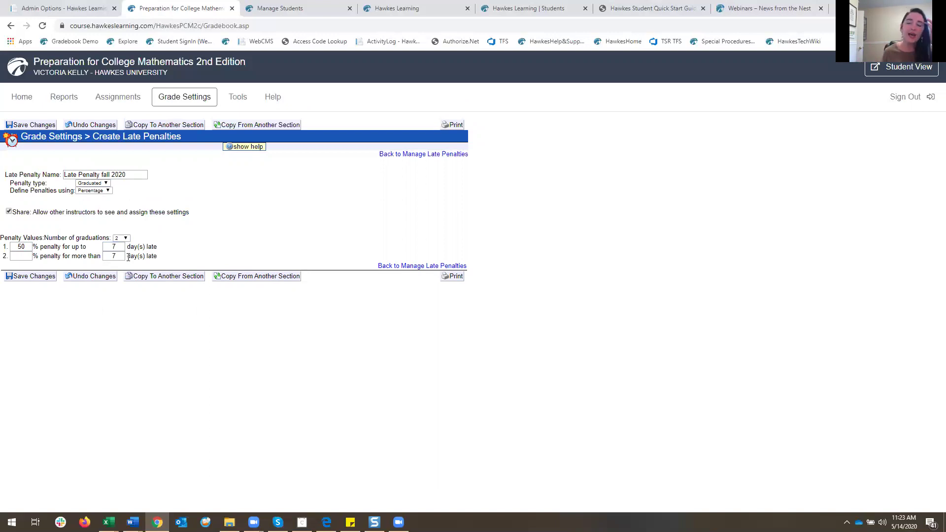
click(25, 254)
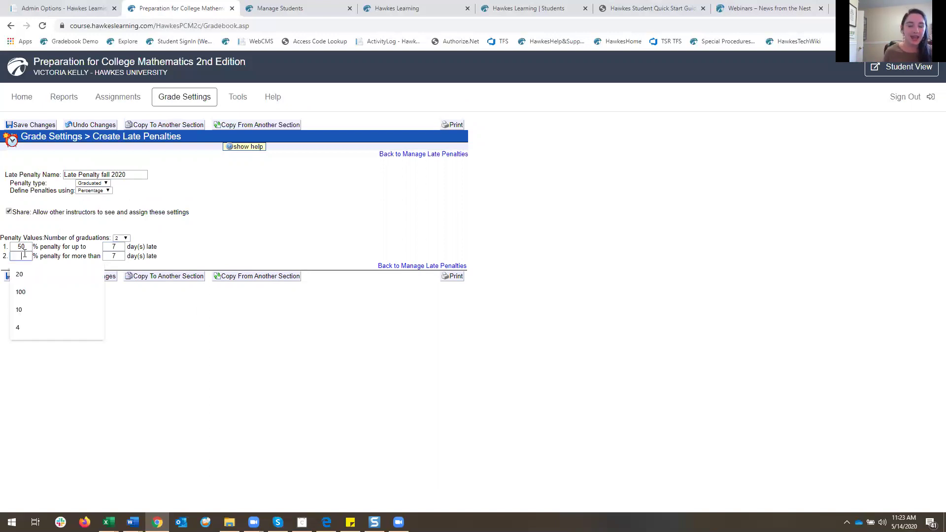
text(75)
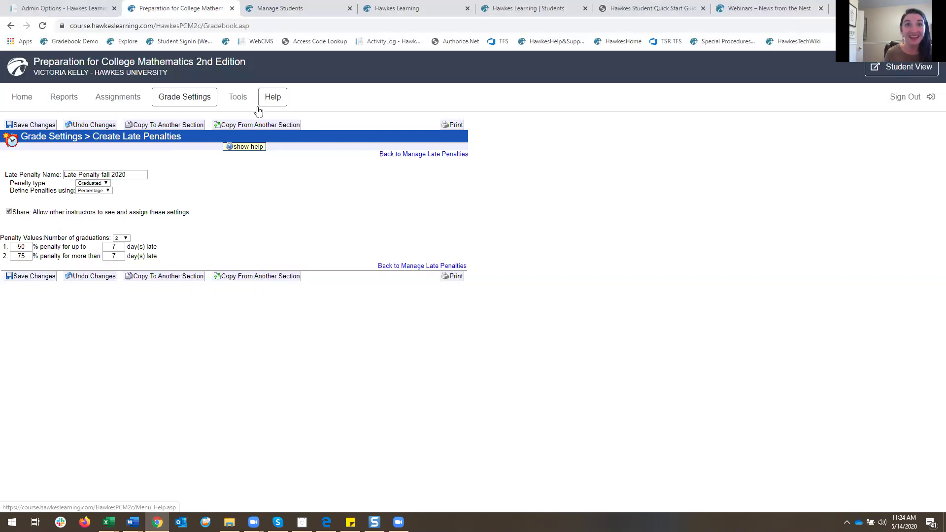
click(200, 99)
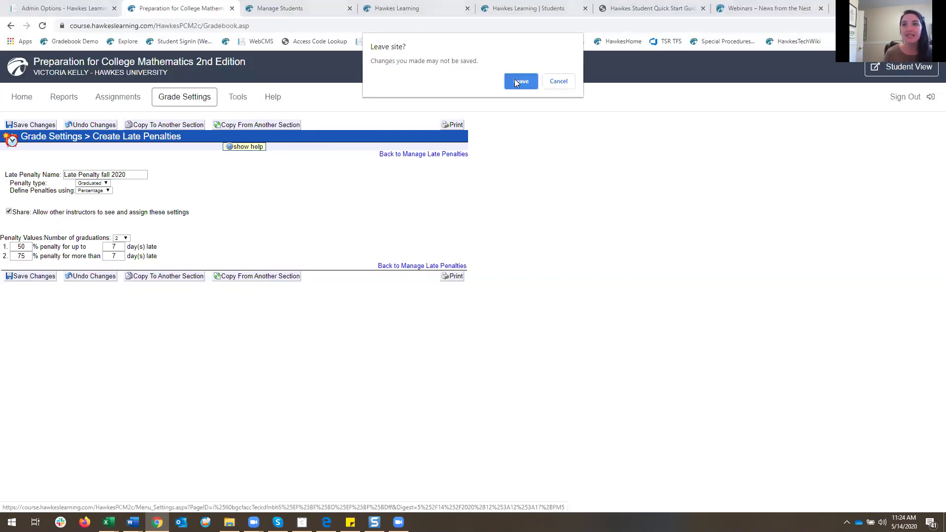
click(517, 79)
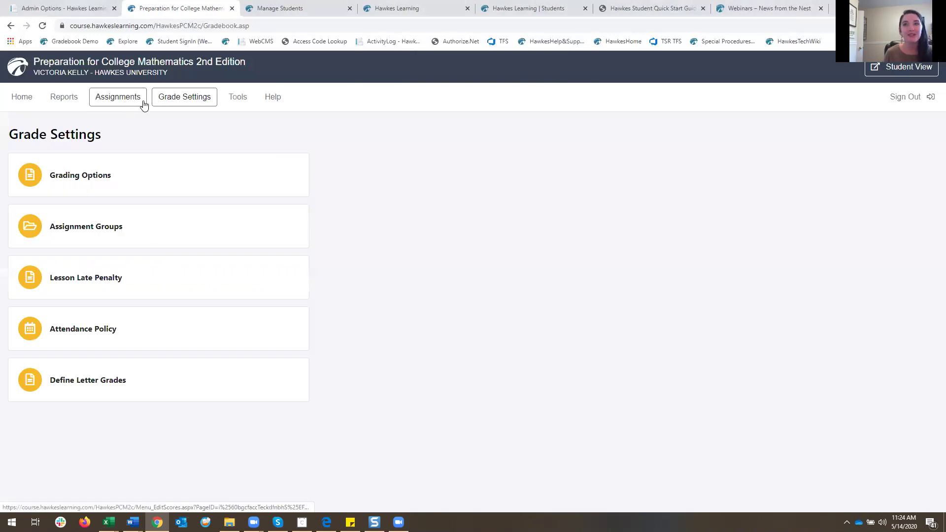
Step: Open the curriculum settings of the Fall 2020 section to create a new curriculum
click(139, 104)
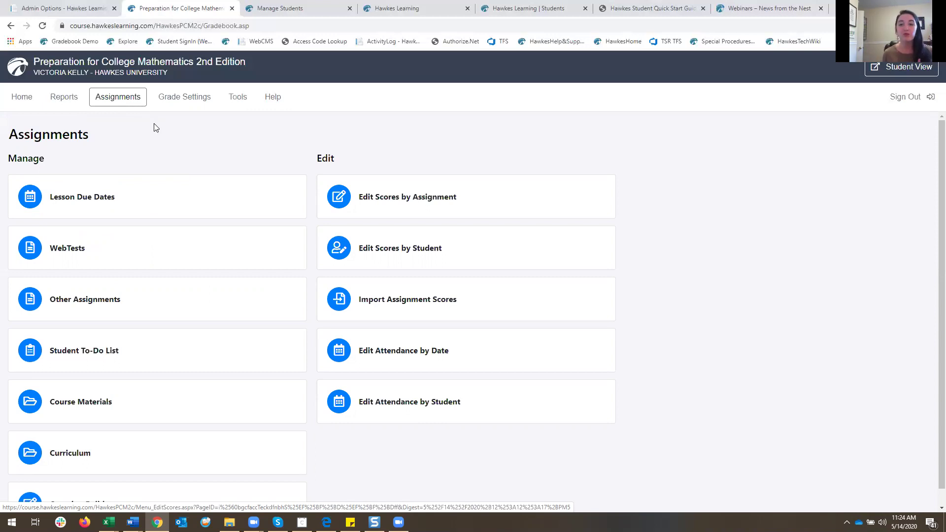
scroll(148, 257, down, 1)
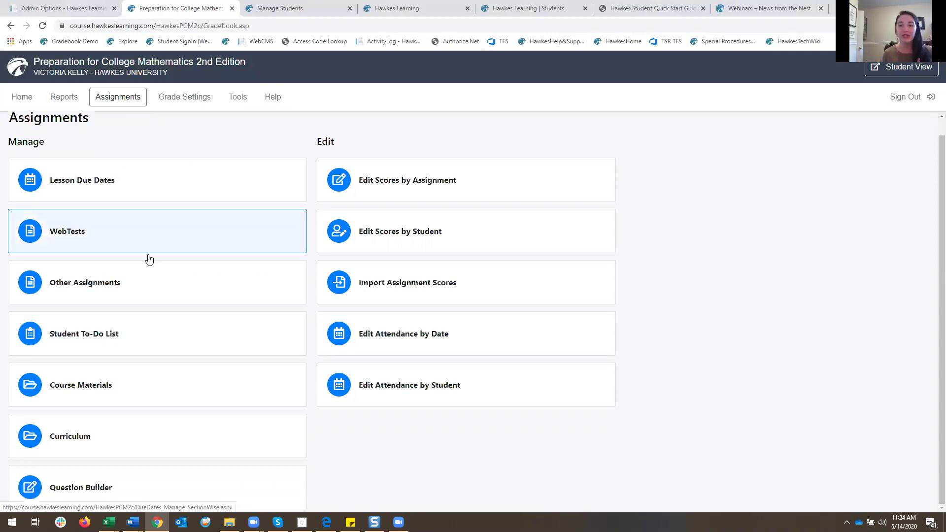
click(118, 445)
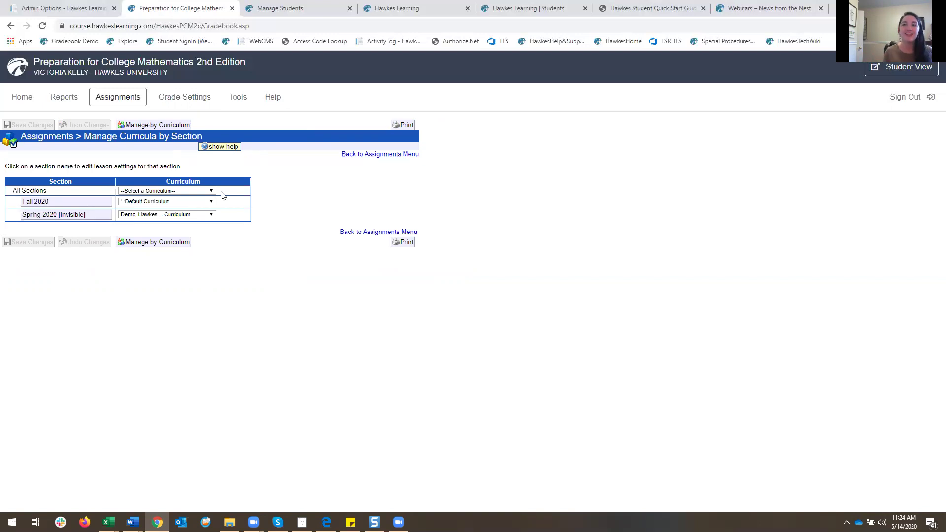
click(200, 201)
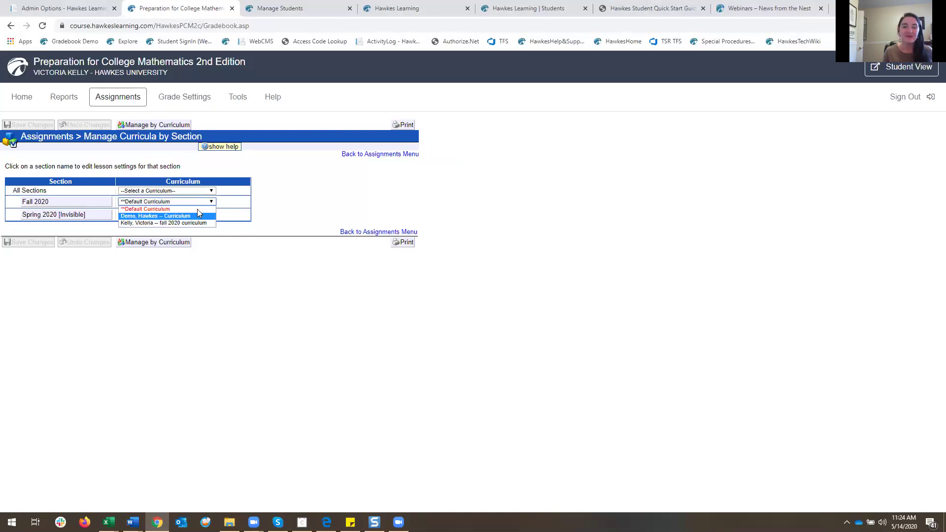
click(223, 203)
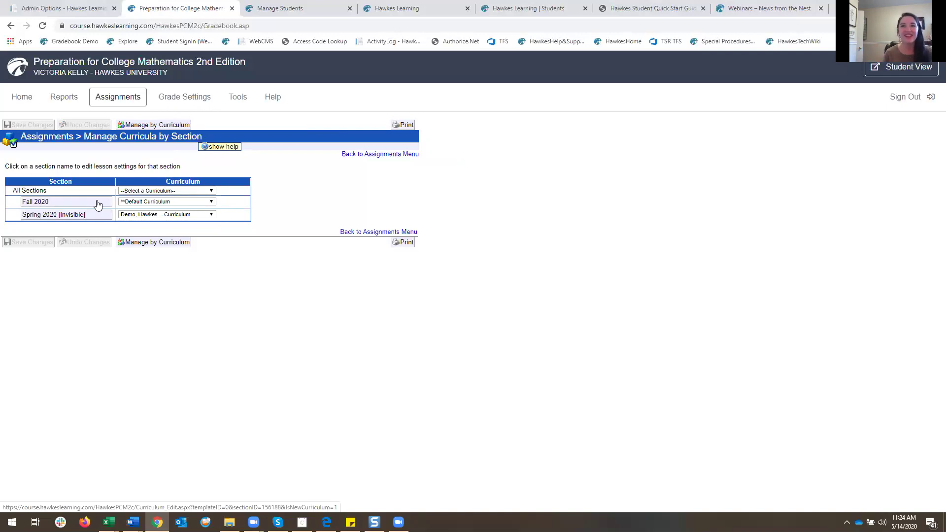
click(98, 205)
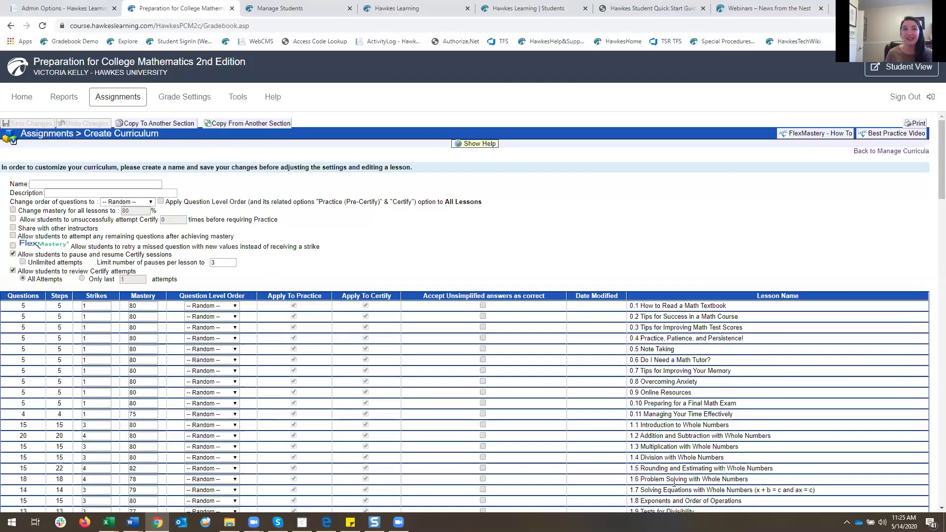
Step: Name the new curriculum "Curriculum Fall 2020" and save it
click(84, 187)
text(Curricu)
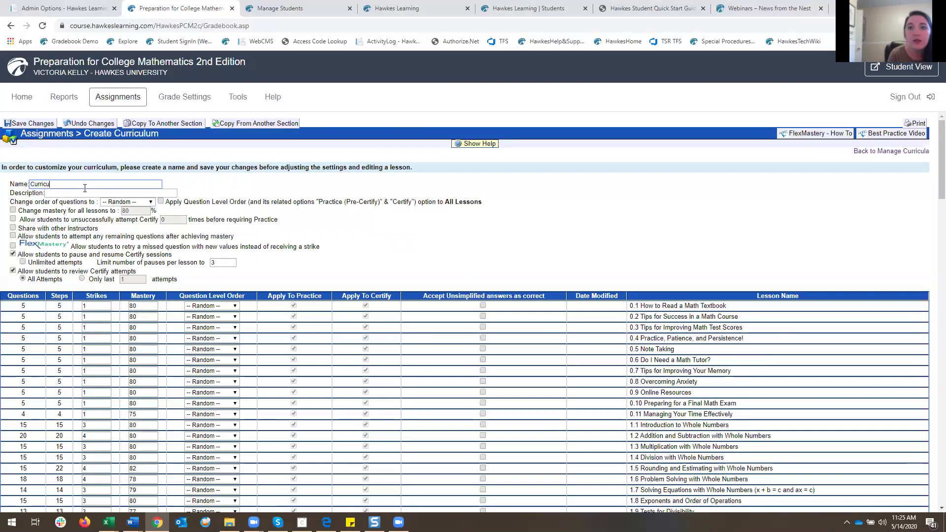
text(lum Fall 2020)
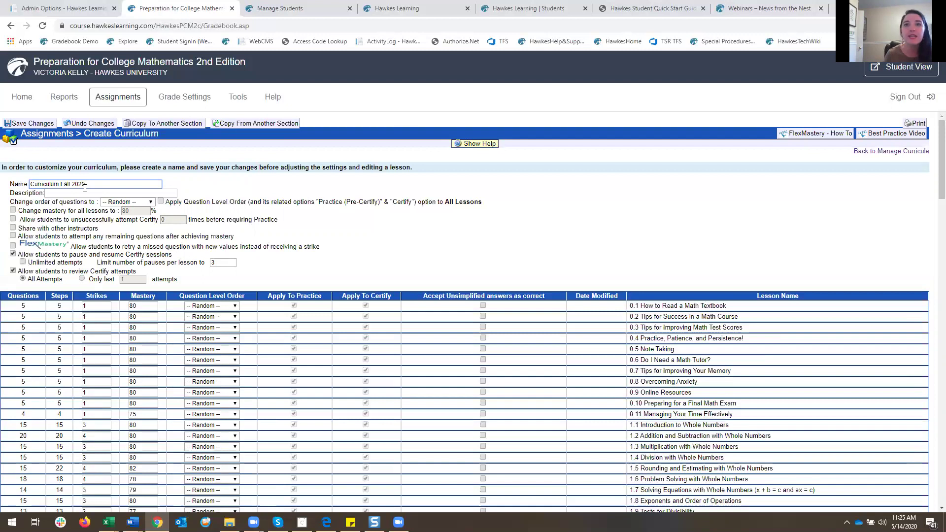
click(29, 124)
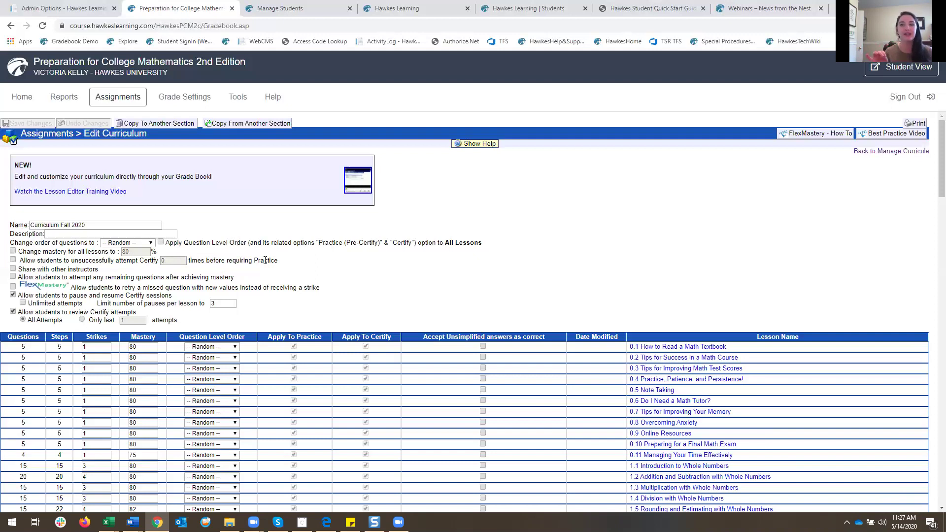
Step: Allow students 1 unsuccessful Certify attempt before requiring Practice, and leave the curriculum without saving the change
click(13, 260)
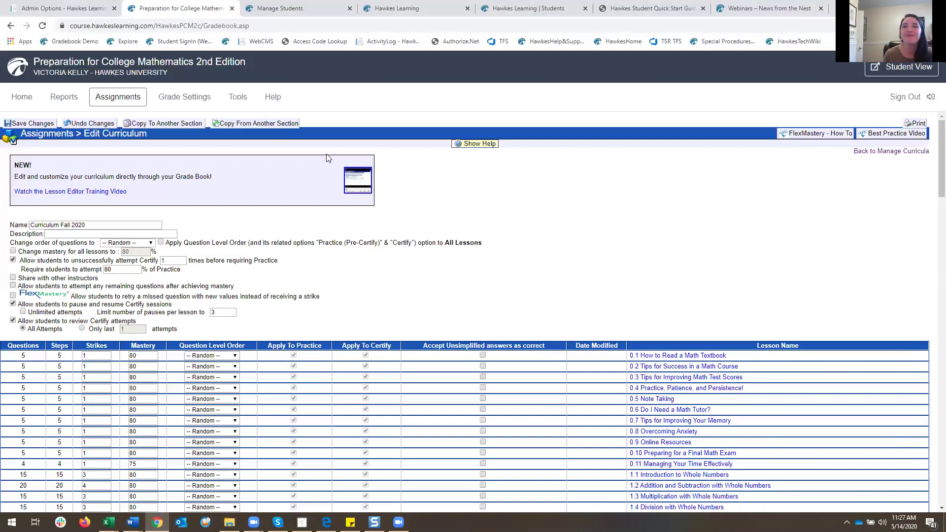
click(120, 99)
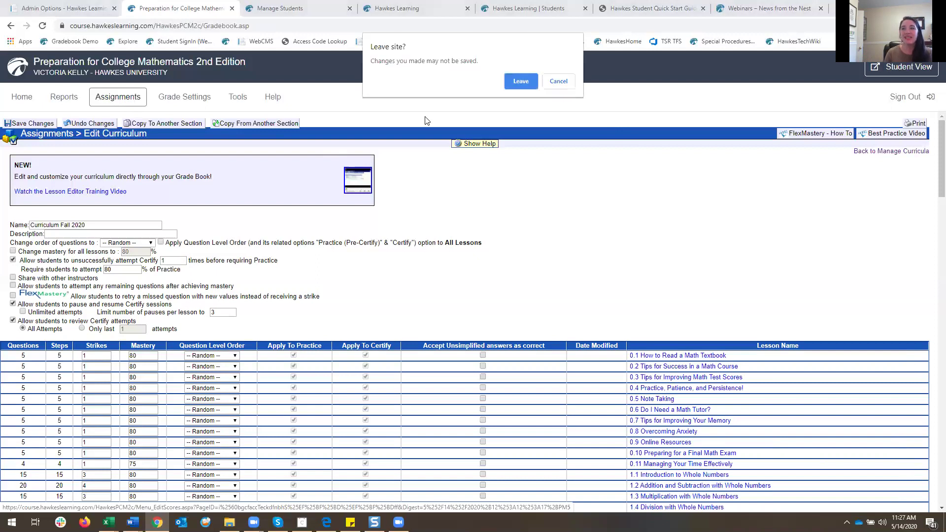
click(522, 81)
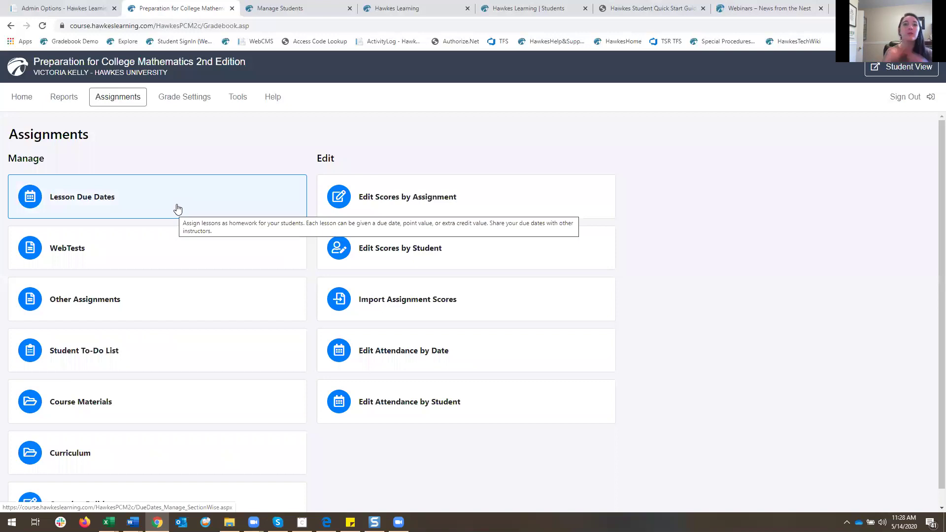
Step: Open the lesson due dates of the Fall 2020 section and look through the full lesson list
click(178, 208)
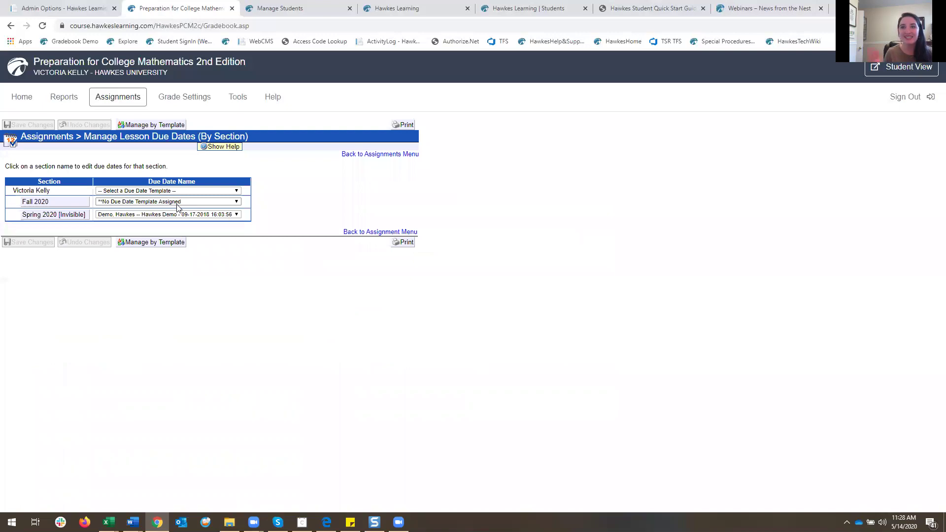
click(49, 202)
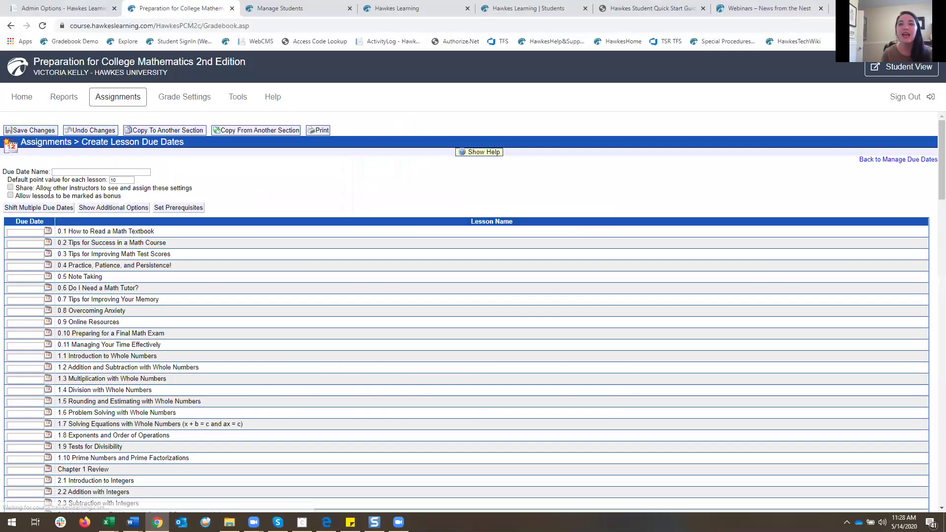
scroll(133, 238, down, 20)
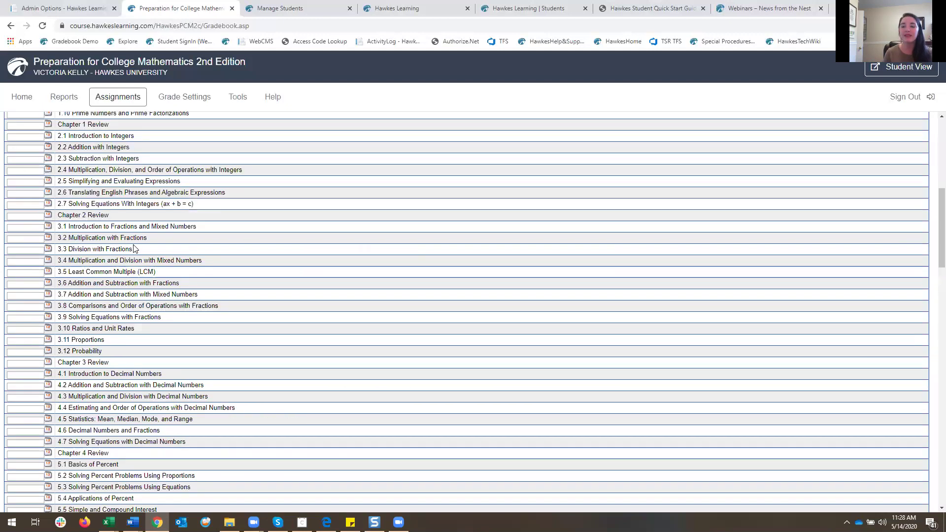
scroll(133, 254, down, 4)
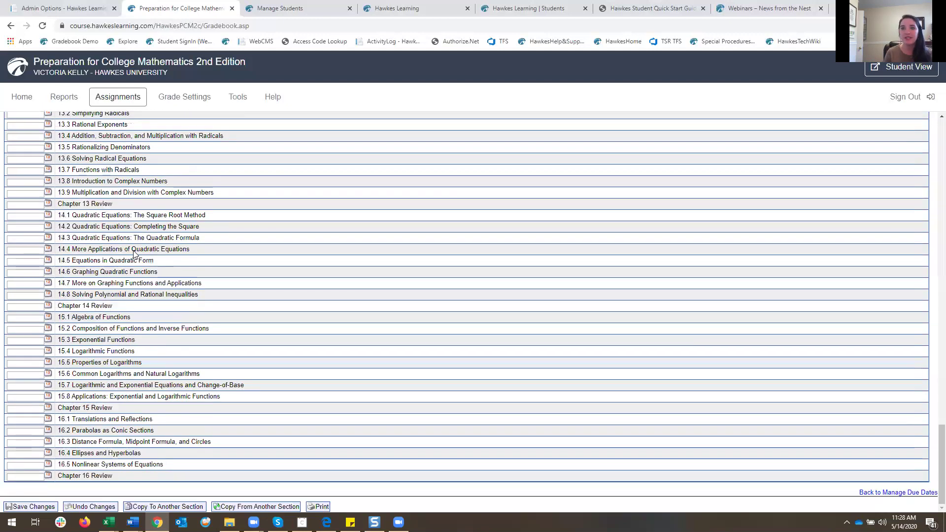
scroll(134, 253, up, 20)
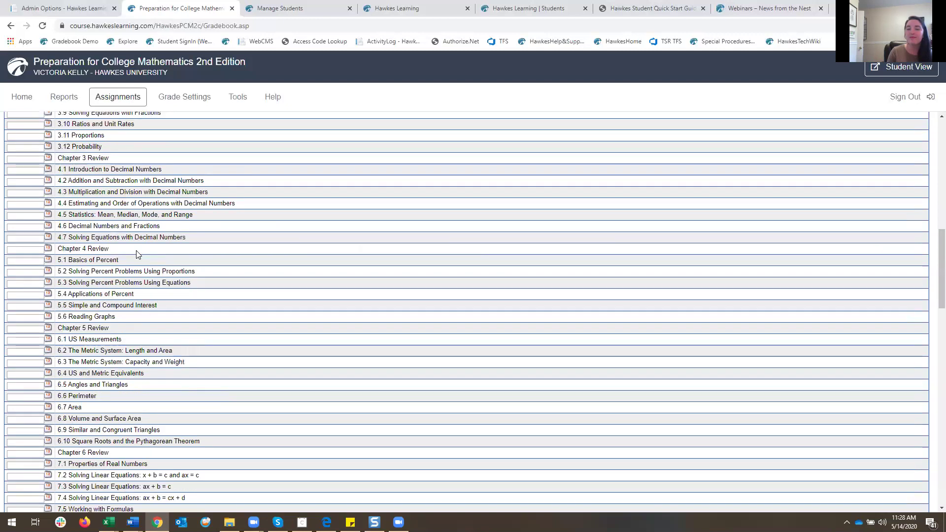
scroll(137, 254, up, 6)
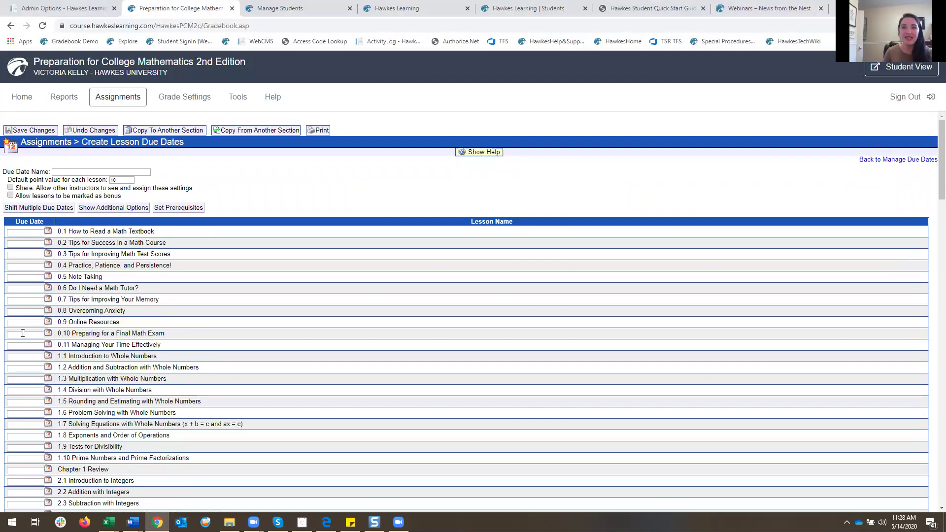
Step: Set the due date of lesson 1.1 to 8/11/2020 and the due date of lesson 1.2 to 08/17/2020
click(29, 358)
text(1/2020)
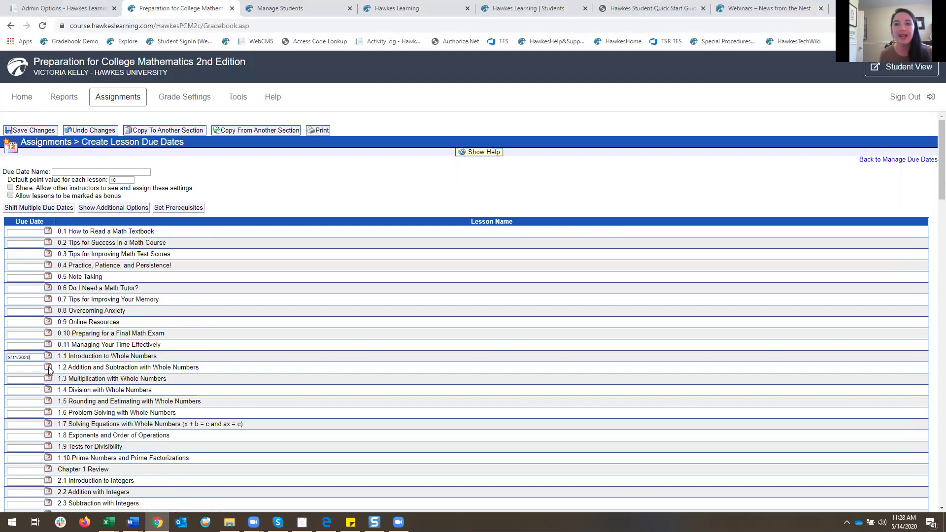
click(48, 367)
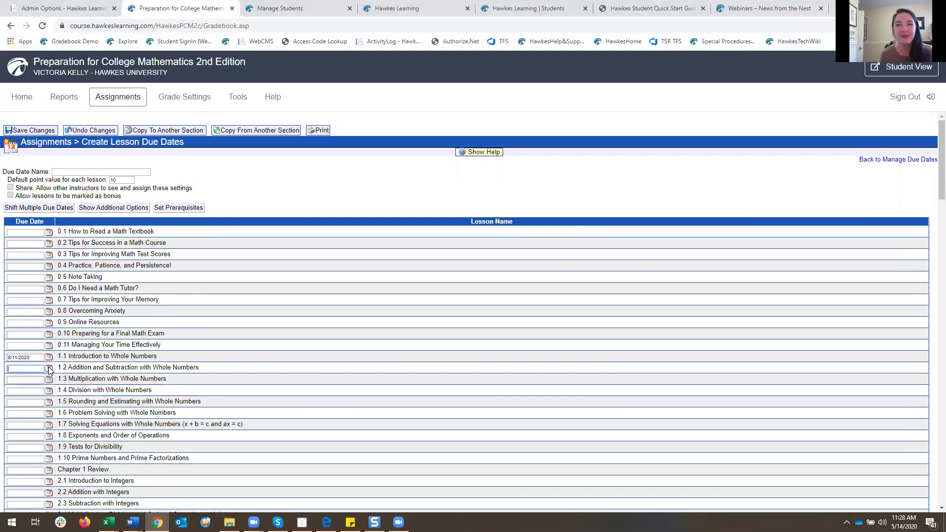
click(92, 383)
click(92, 382)
click(92, 382)
click(92, 382)
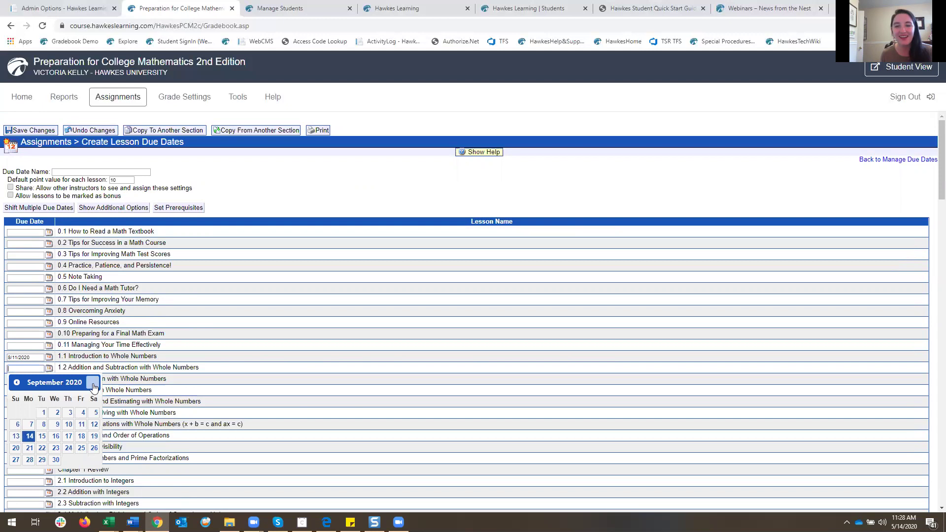
click(16, 382)
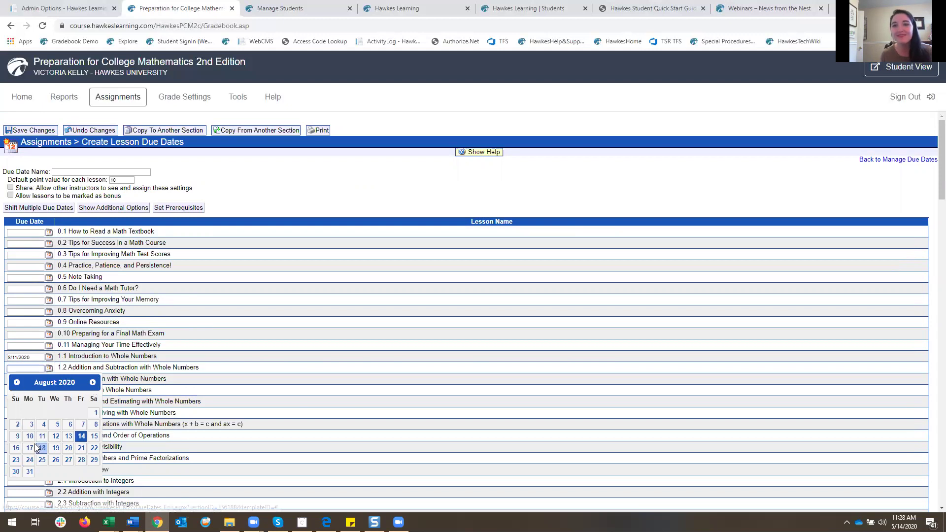
click(30, 447)
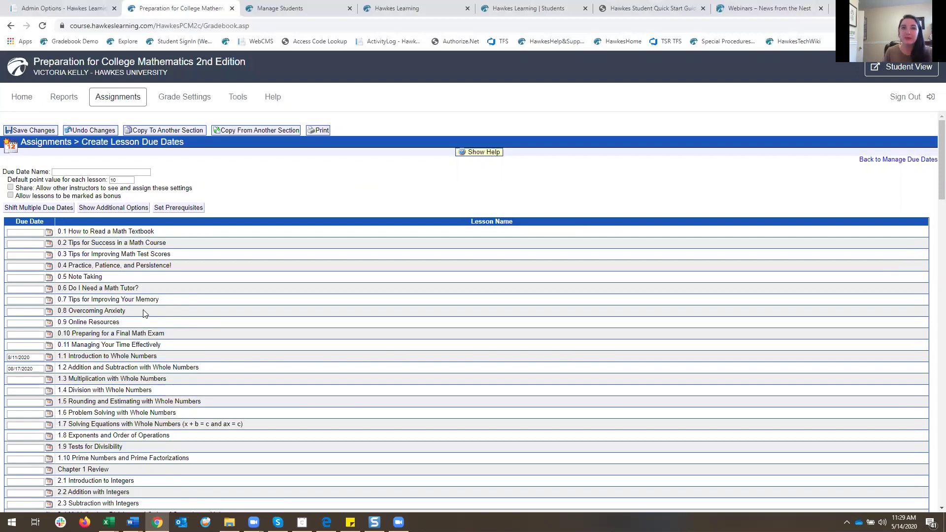
Step: View the options for shifting multiple due dates, and display the additional options for the lessons instead
click(53, 209)
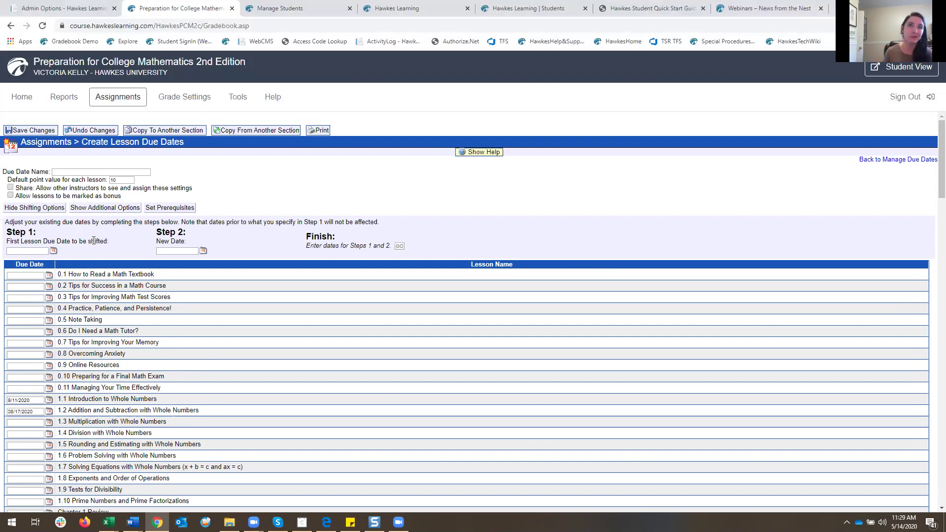
click(36, 209)
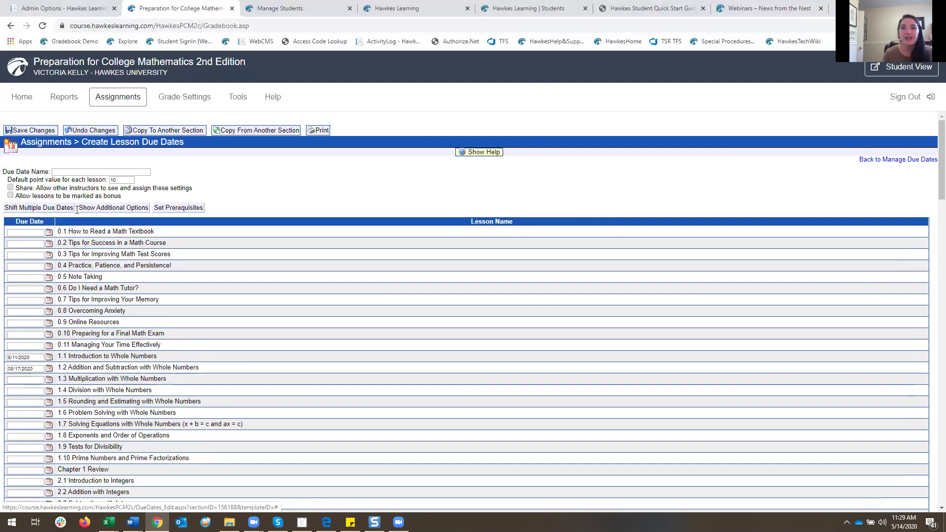
click(96, 209)
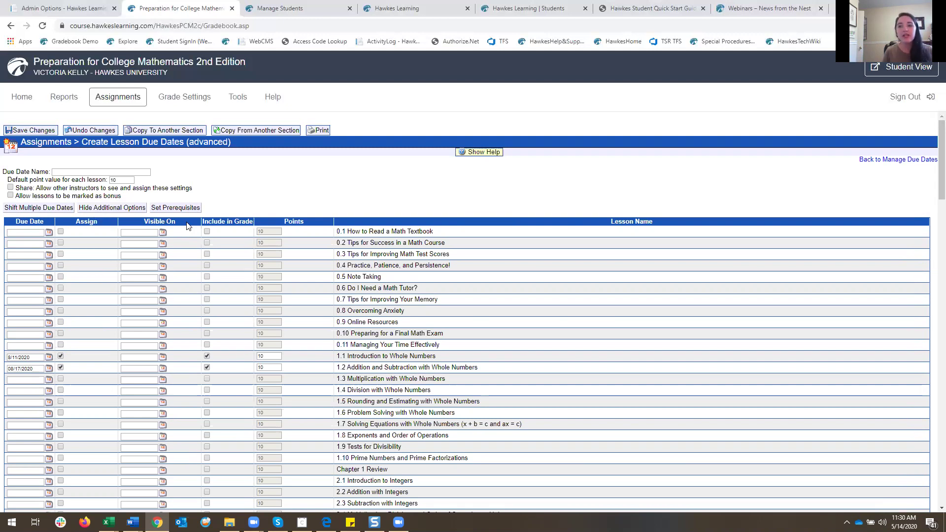
Step: Make lesson 6.1 US Measurements visible on 09/28/2020
scroll(187, 225, down, 10)
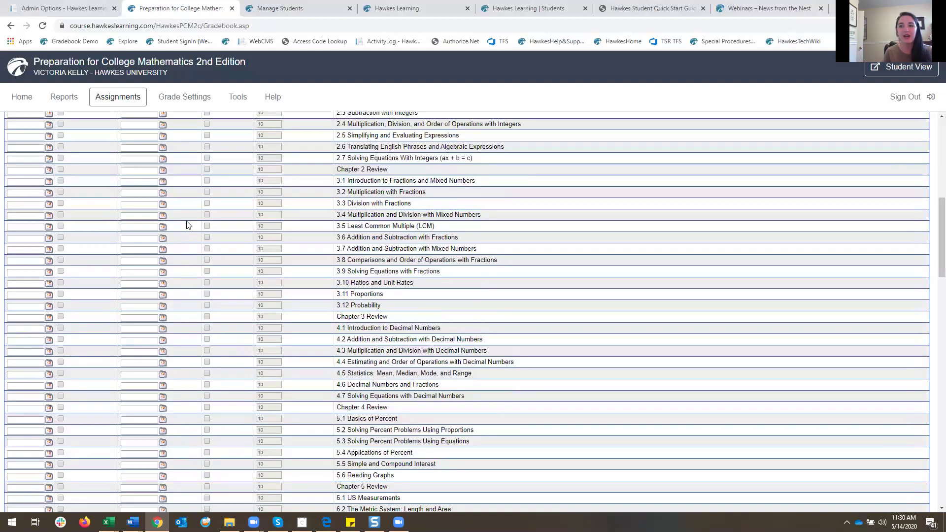
scroll(187, 226, down, 1)
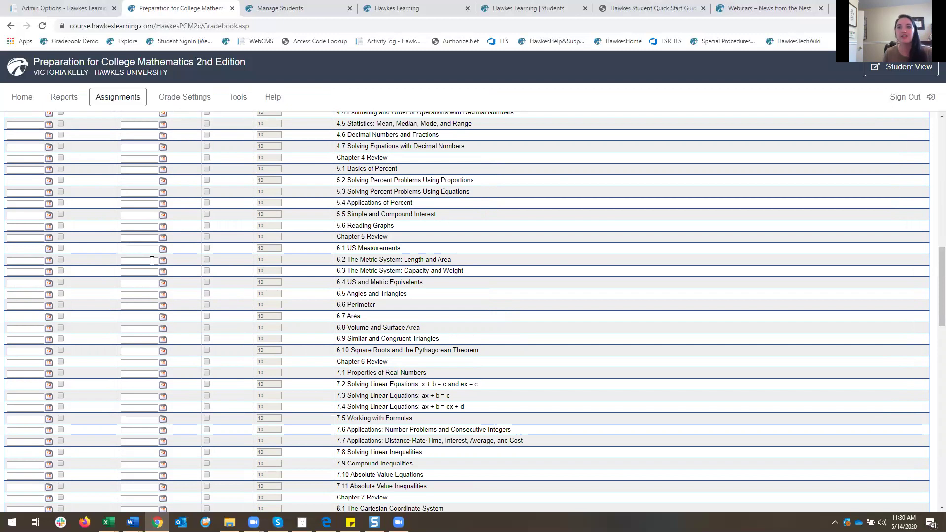
click(162, 249)
click(130, 264)
click(130, 265)
click(206, 264)
click(206, 263)
click(206, 263)
click(206, 263)
click(206, 263)
click(206, 263)
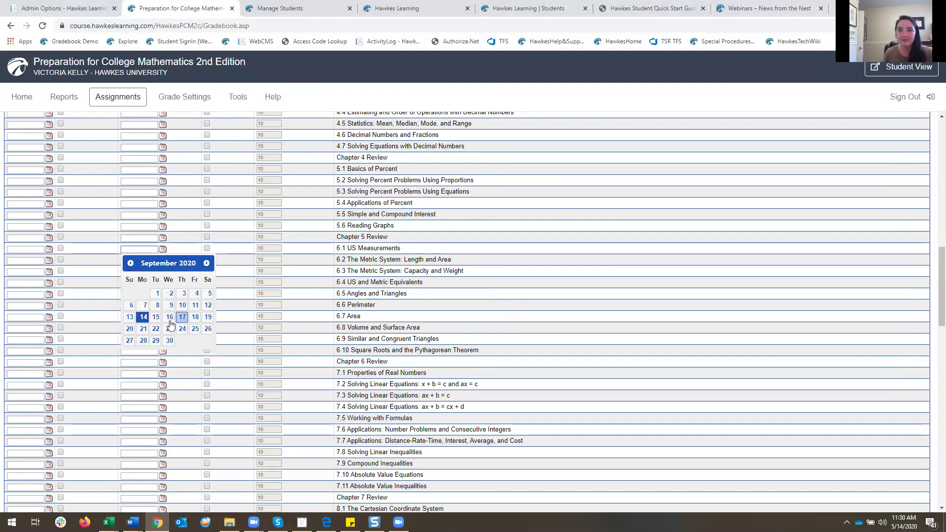
click(142, 342)
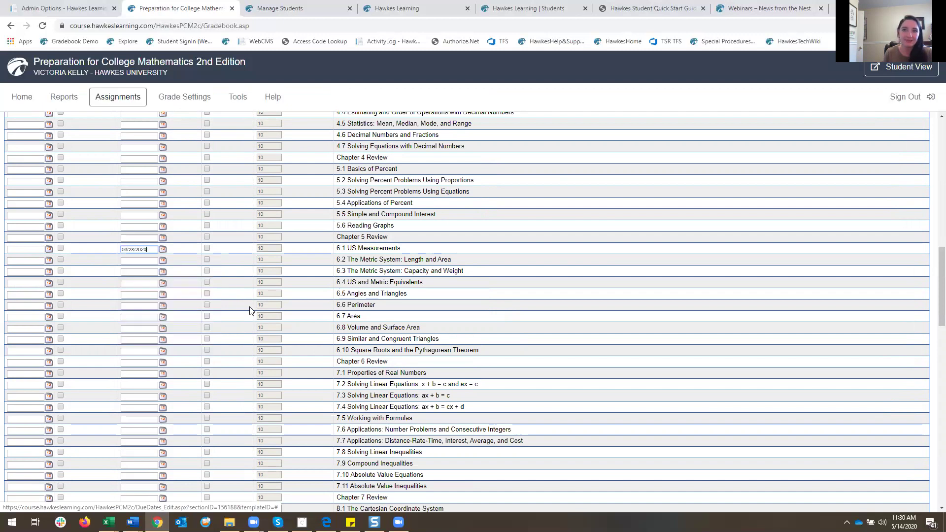
Step: Set the due date of lesson 6.1 US Measurements to 10/01/2020
click(49, 249)
click(94, 264)
click(93, 264)
click(93, 264)
click(93, 264)
click(93, 264)
click(93, 264)
click(16, 263)
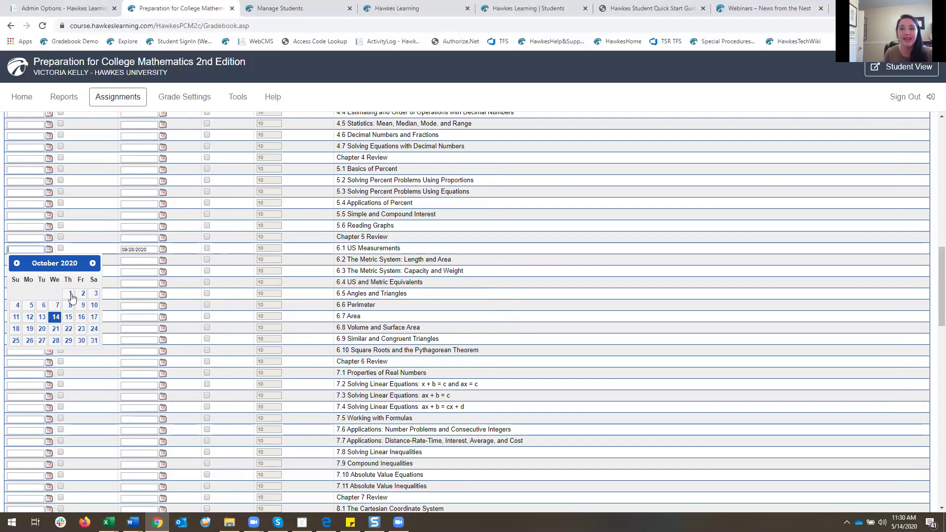
click(70, 294)
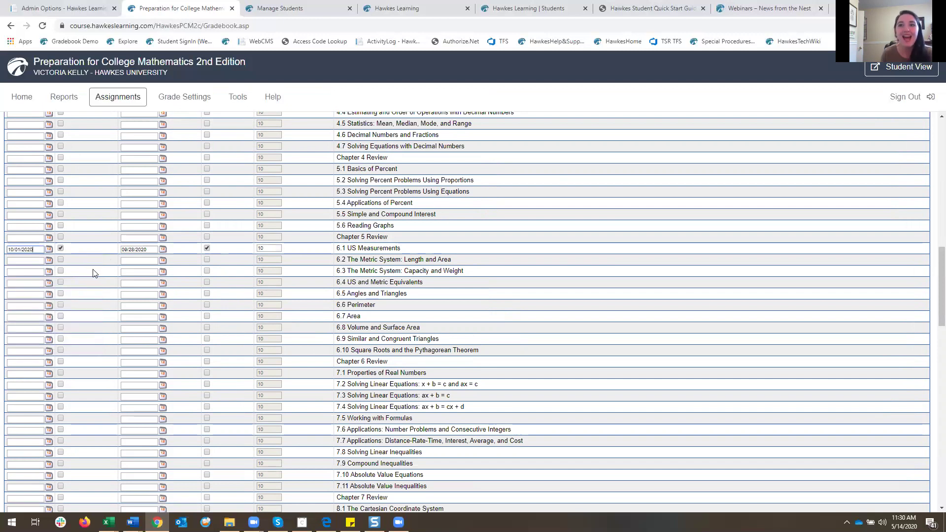
Step: Hide the additional options and open the prerequisite settings for the lessons, accepting the save of the due dates
scroll(249, 298, up, 13)
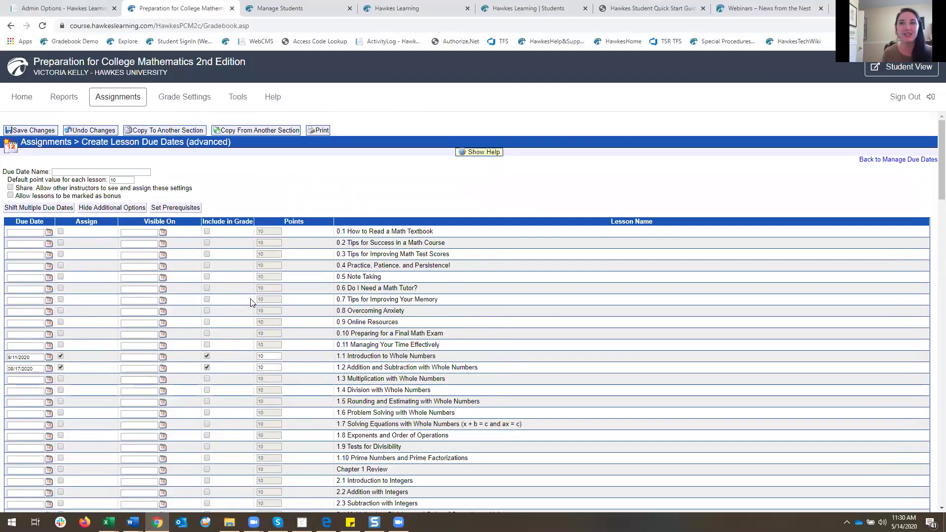
click(112, 209)
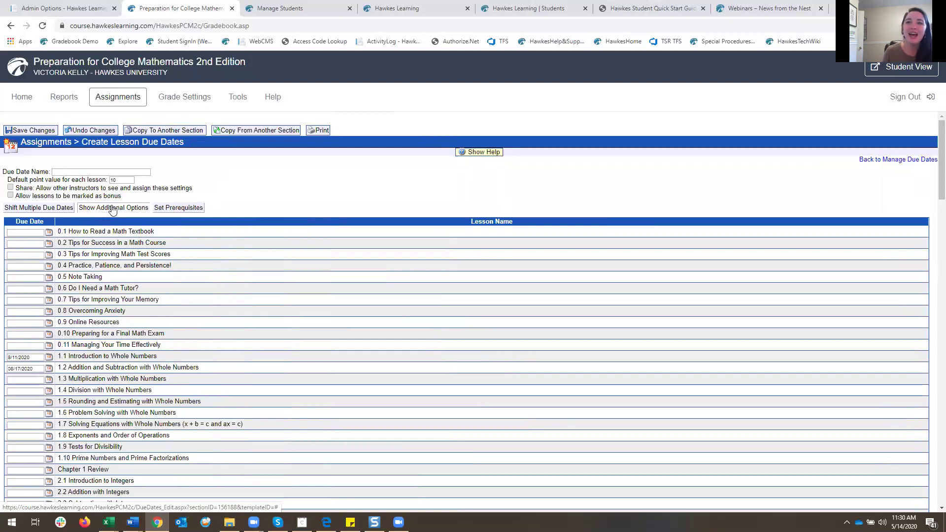
click(182, 208)
click(514, 341)
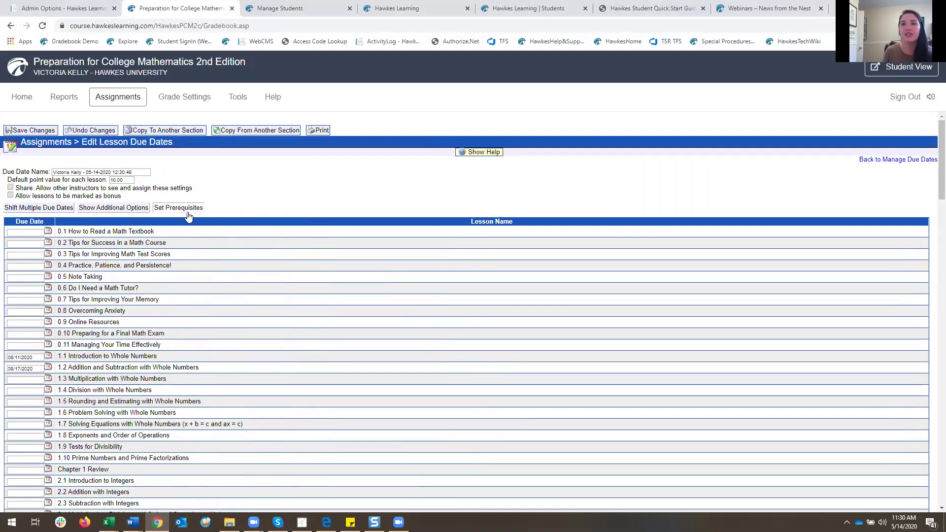
click(188, 214)
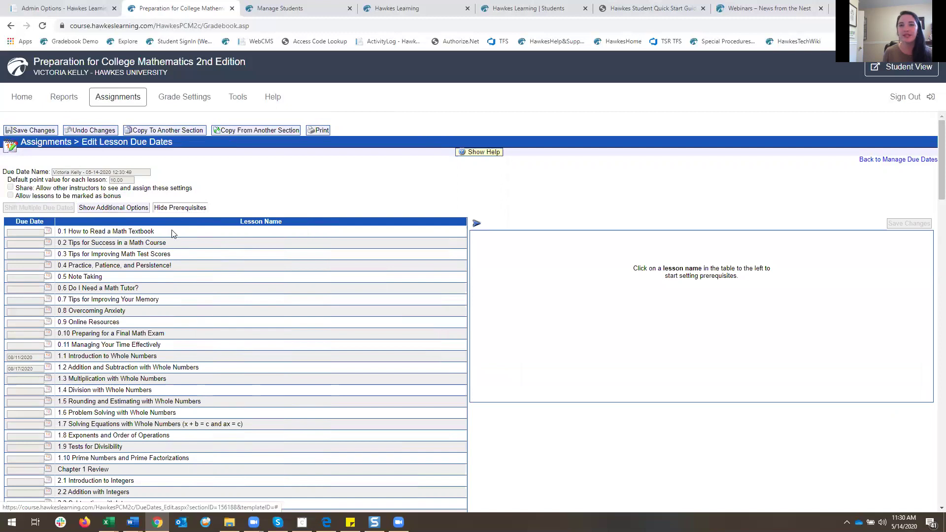
scroll(172, 233, down, 2)
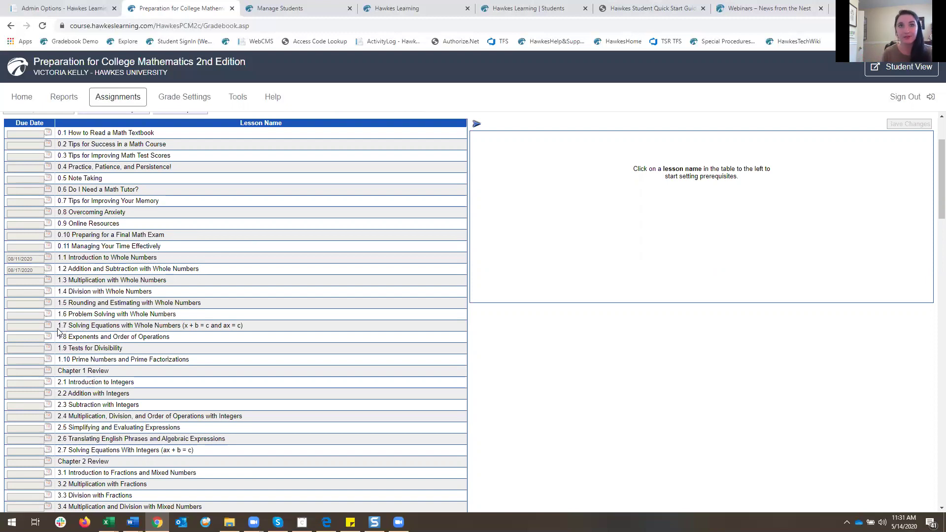
Step: Leave the lesson due dates for the assignments overview, and open the Instructor Resources page from the grade book's help
click(115, 96)
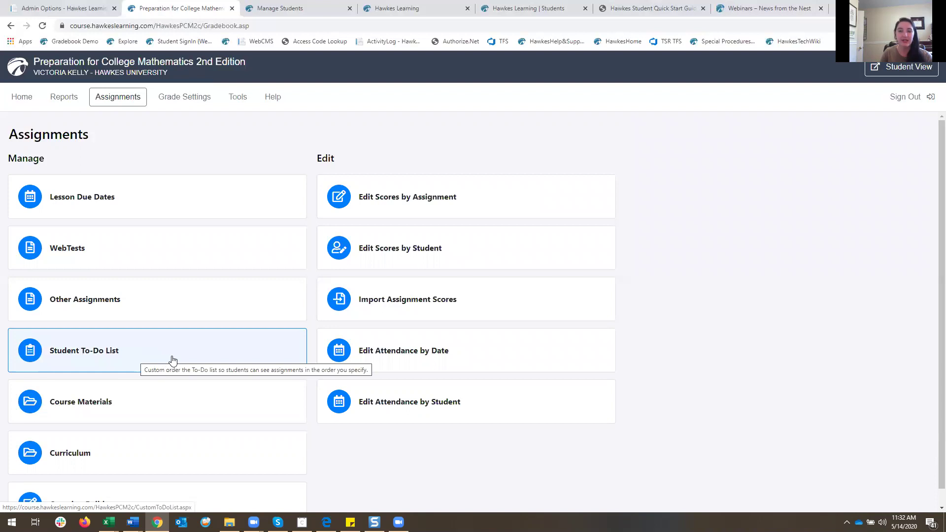
scroll(173, 393, down, 1)
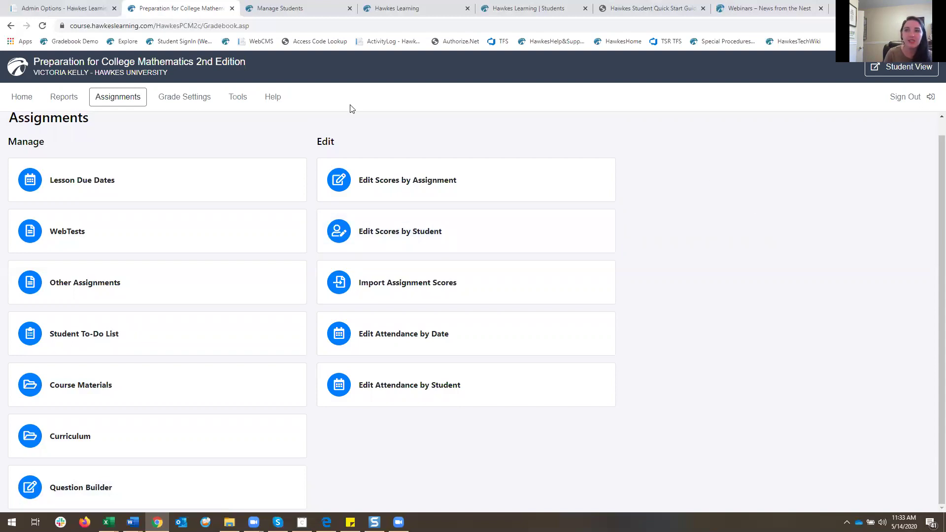
click(284, 98)
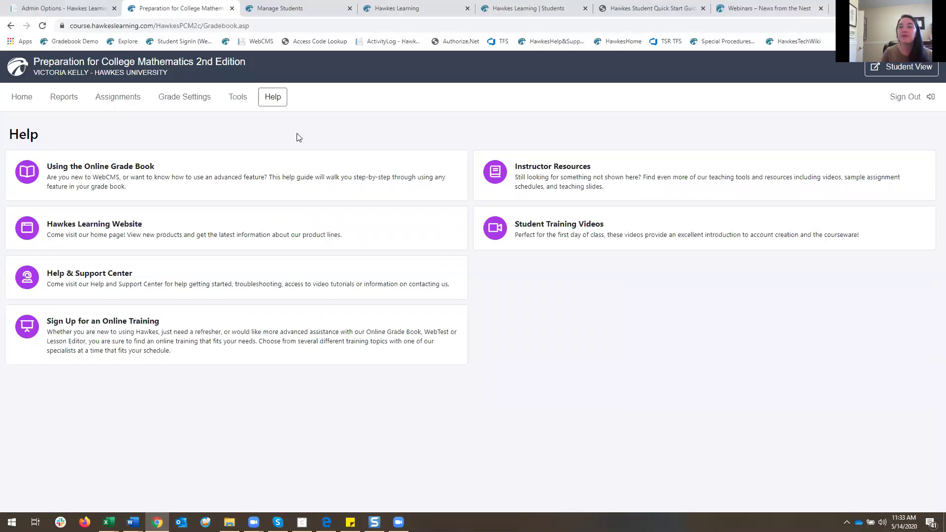
click(620, 177)
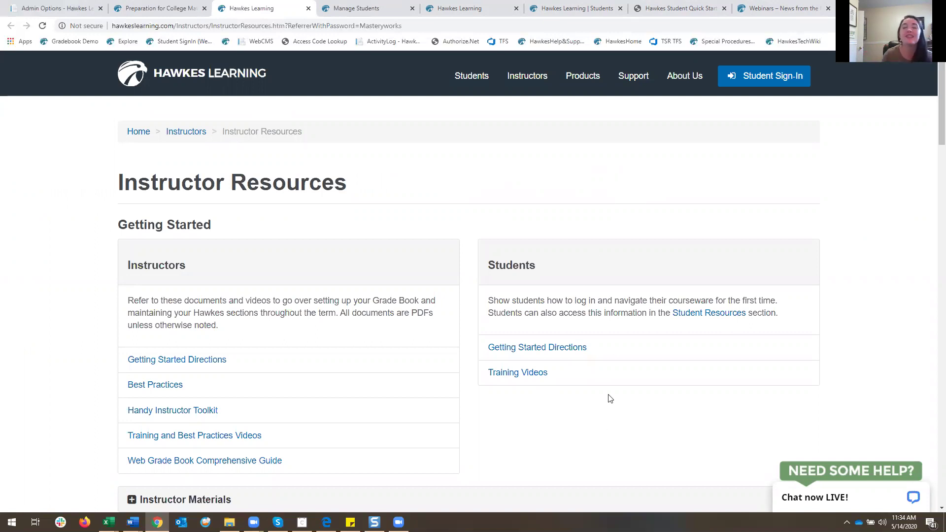
Step: Look through the students' Getting Started Directions and Training Videos, and return to the Instructor Resources page
click(564, 347)
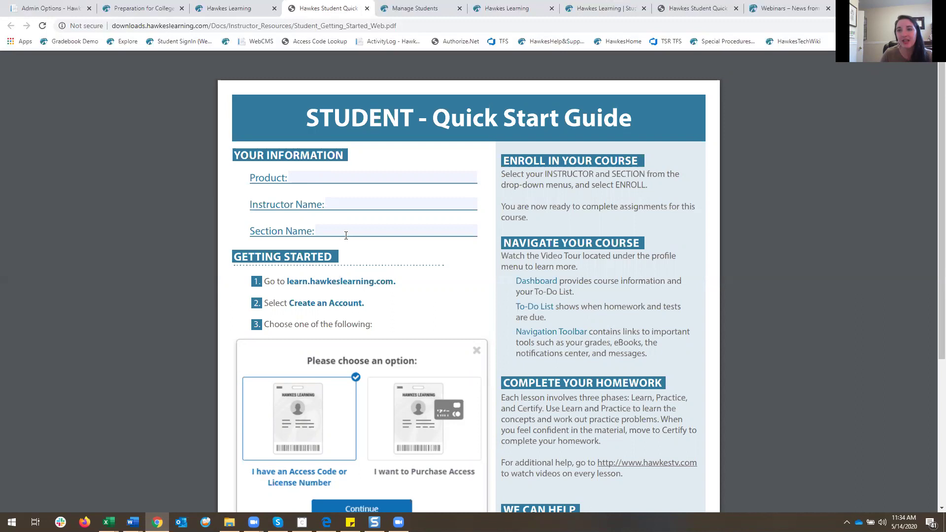
scroll(346, 236, down, 4)
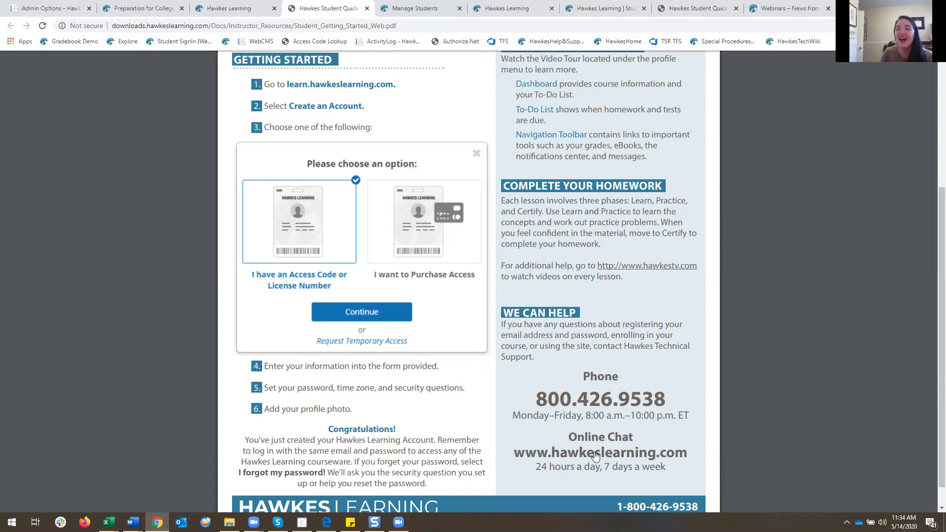
scroll(595, 456, up, 4)
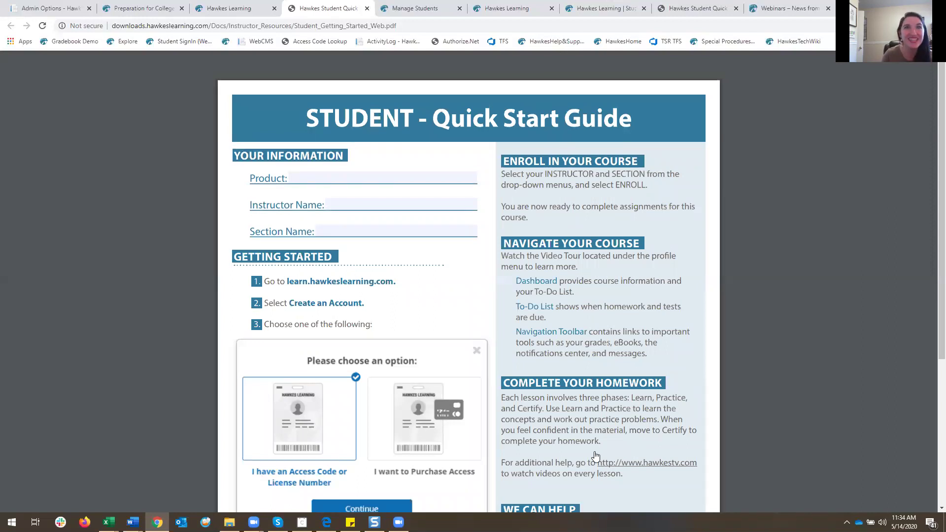
click(367, 9)
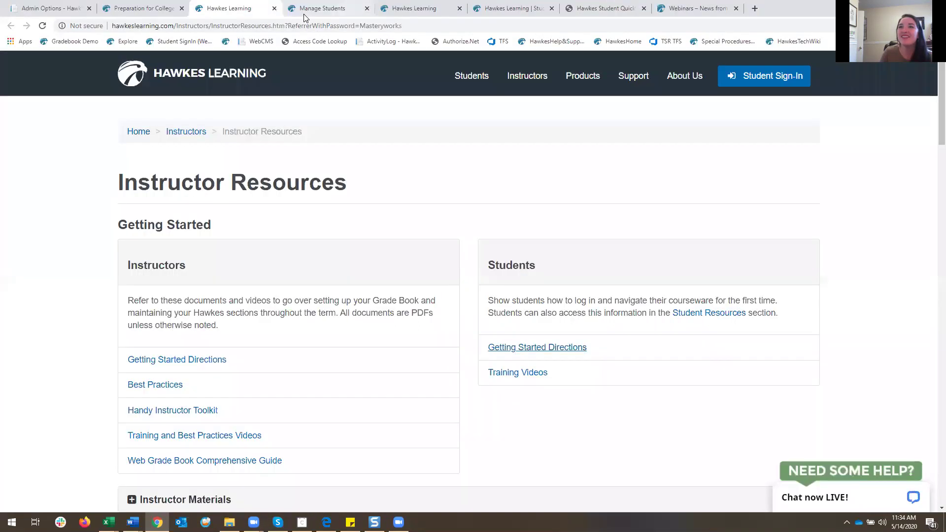
click(524, 378)
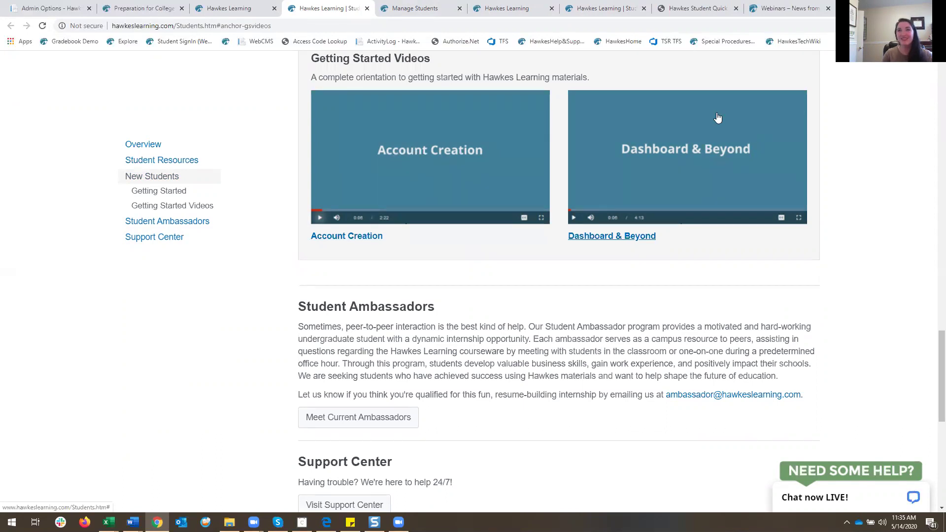
click(256, 8)
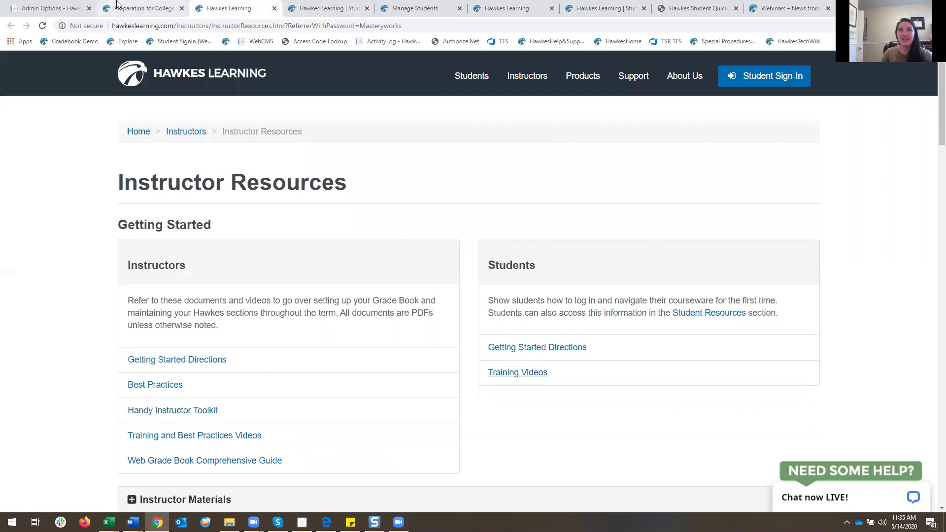
Step: Go back to the grade book, review the curriculum settings of the Fall 2020 section, and return to the assignments overview
click(135, 6)
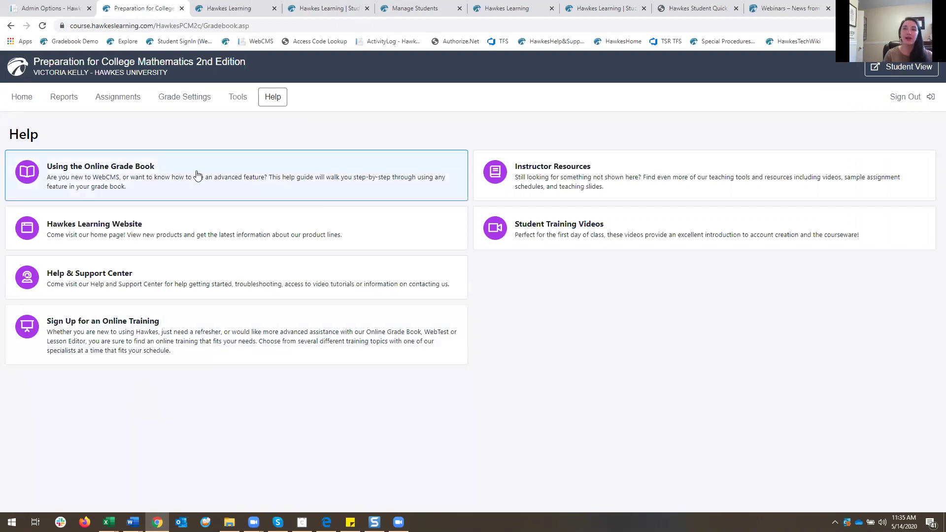
click(113, 105)
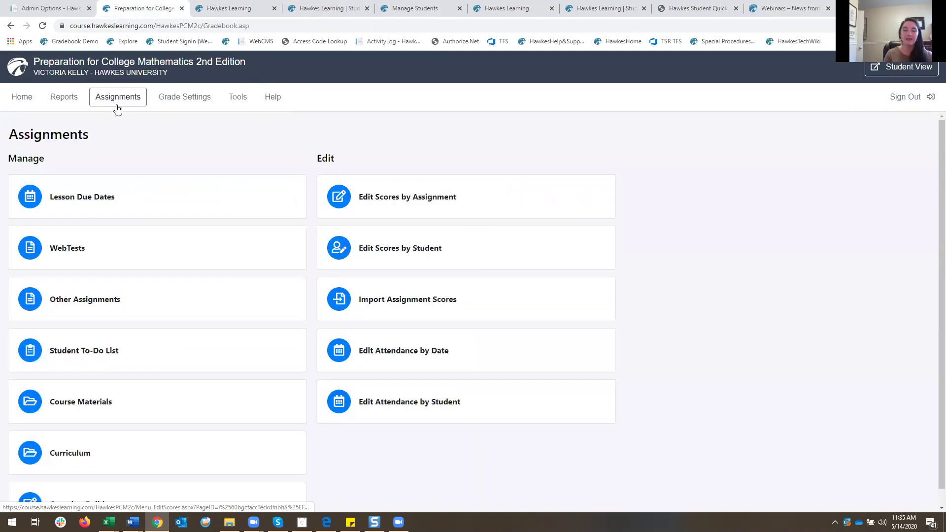
click(171, 467)
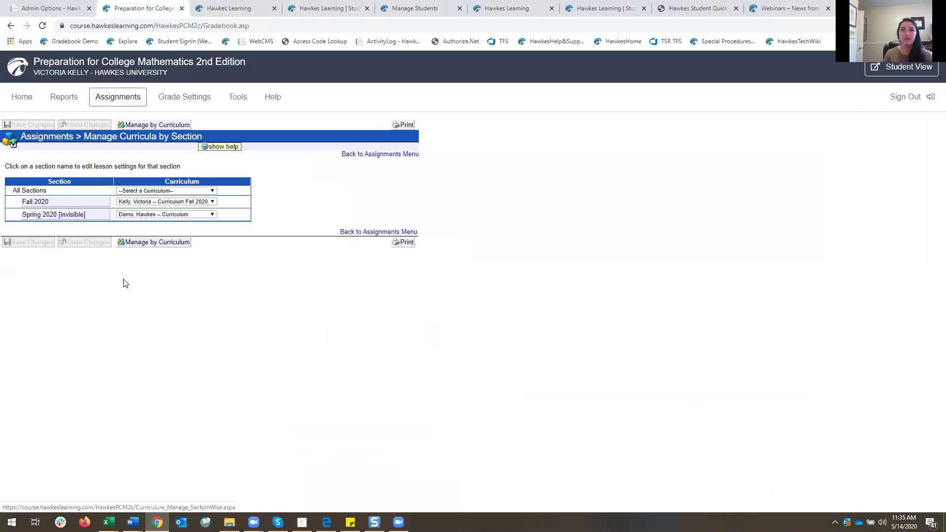
click(66, 205)
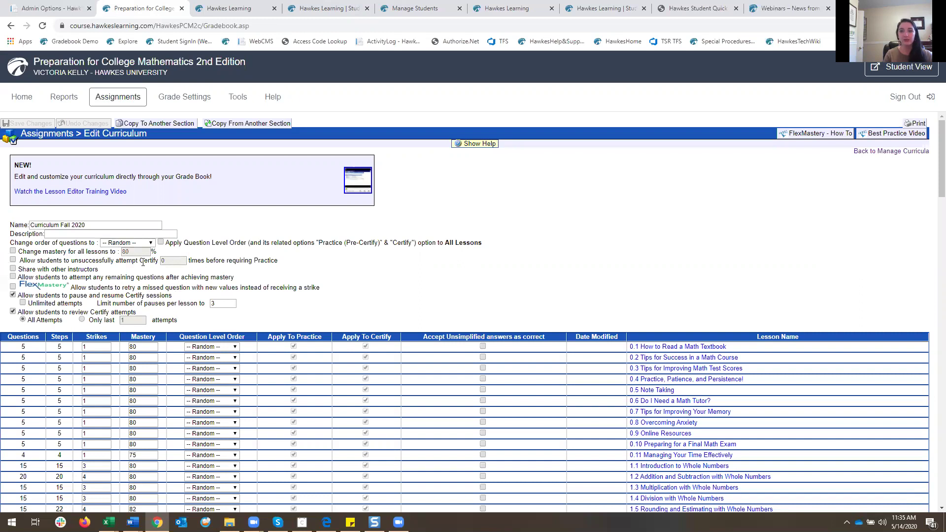
scroll(139, 249, down, 2)
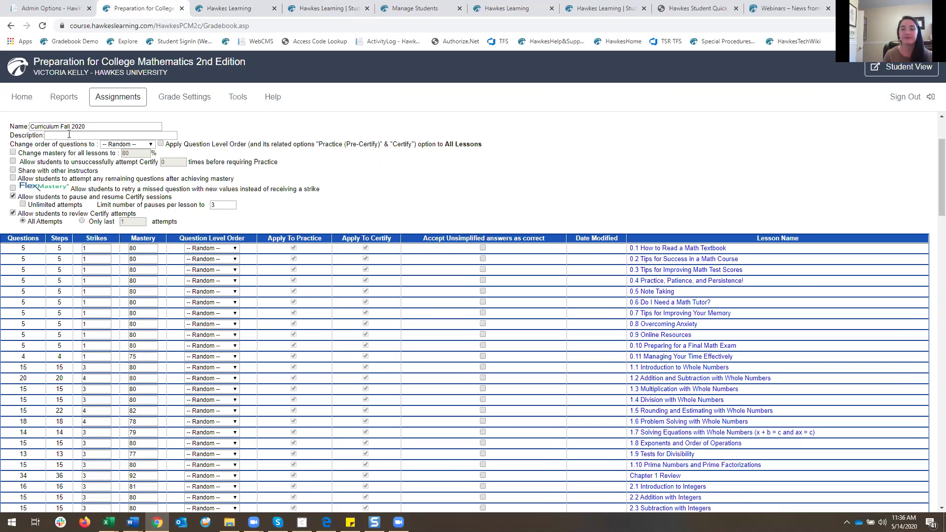
click(99, 98)
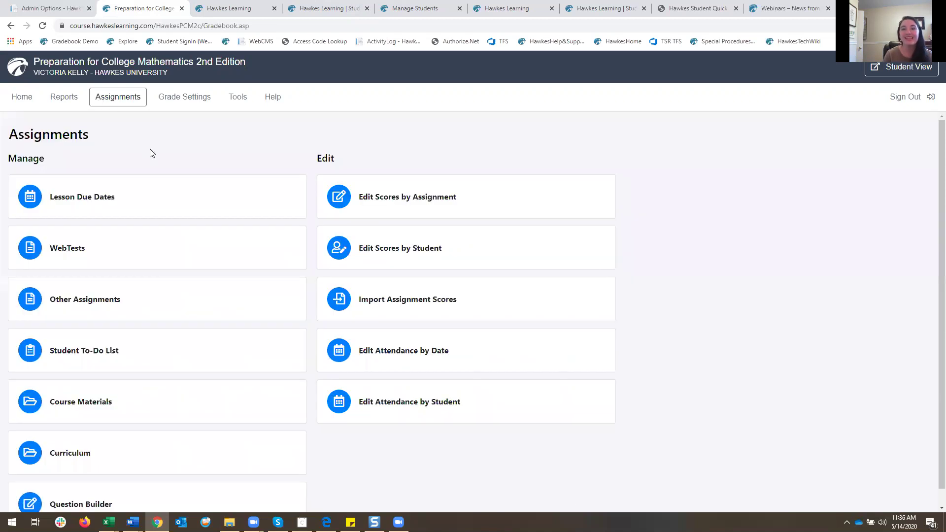